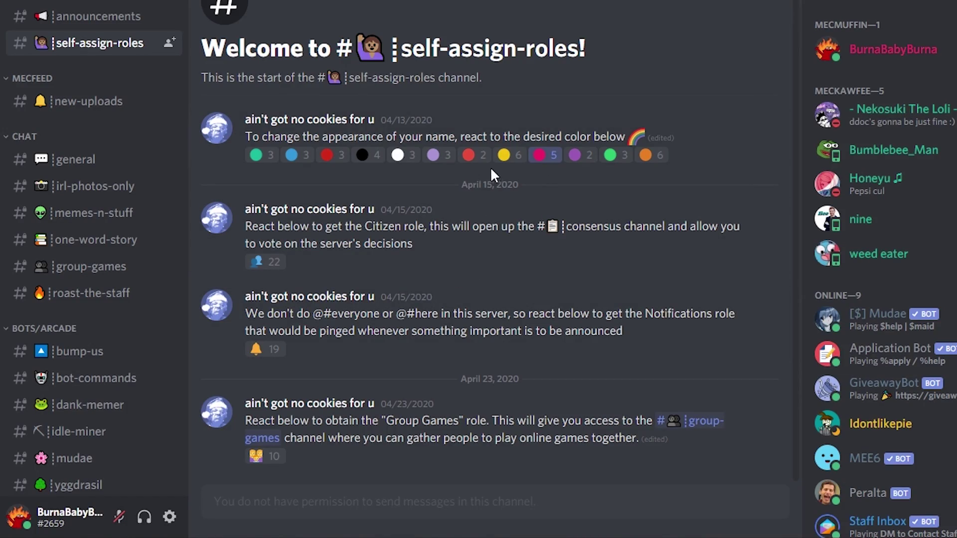
React to the name-color message in the self-assign-roles channel with the yellow, black, green and orange circles.
left_click(504, 156)
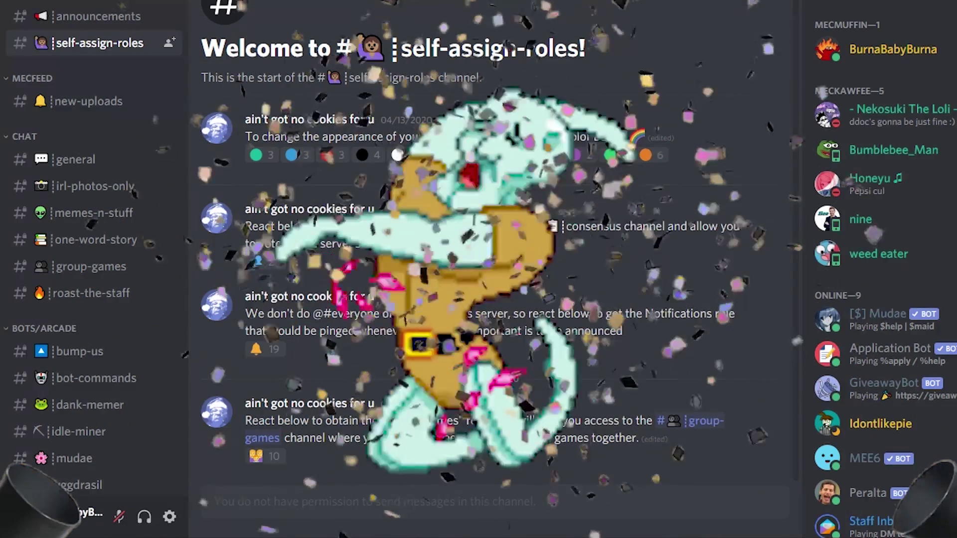
left_click(369, 156)
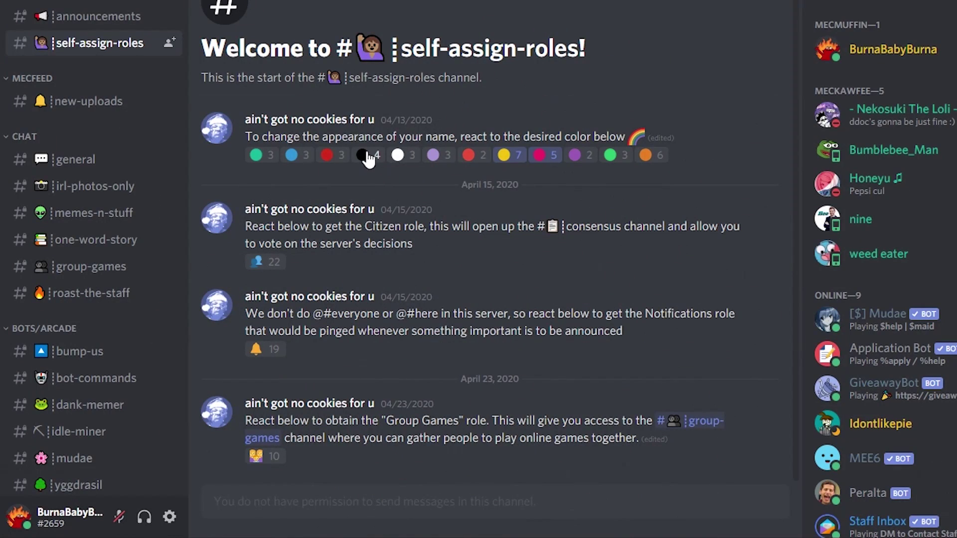
left_click(614, 156)
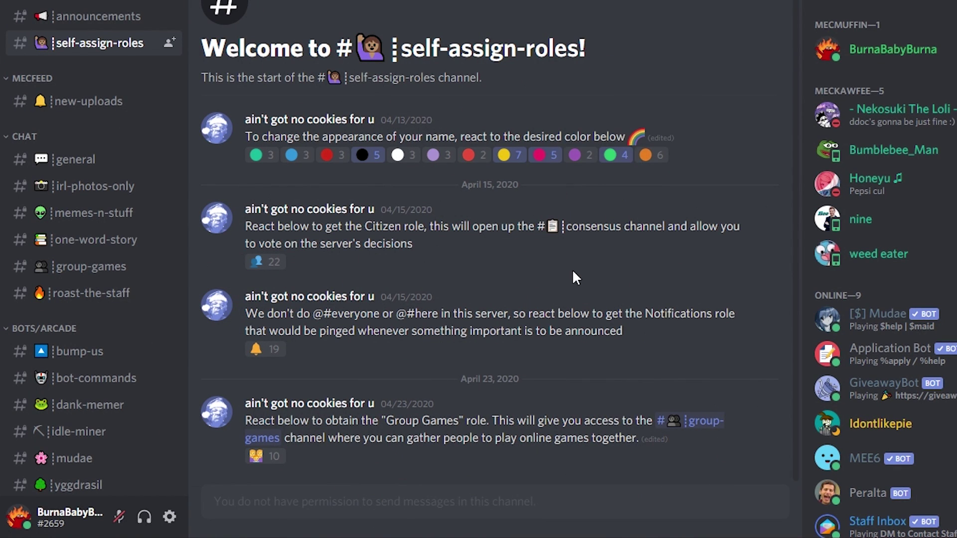
left_click(646, 155)
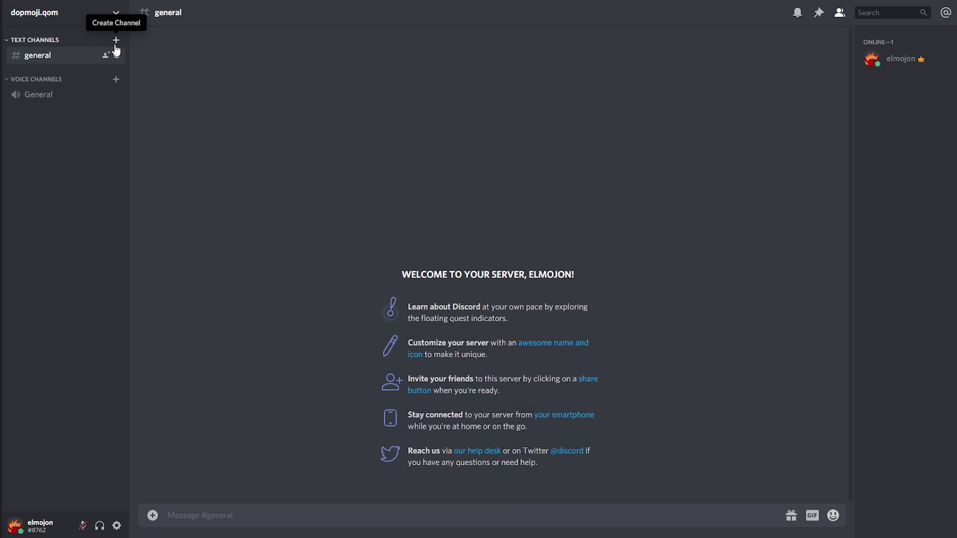
Create a text channel named self-roles in the dopmoji.qom server and open it.
left_click(115, 42)
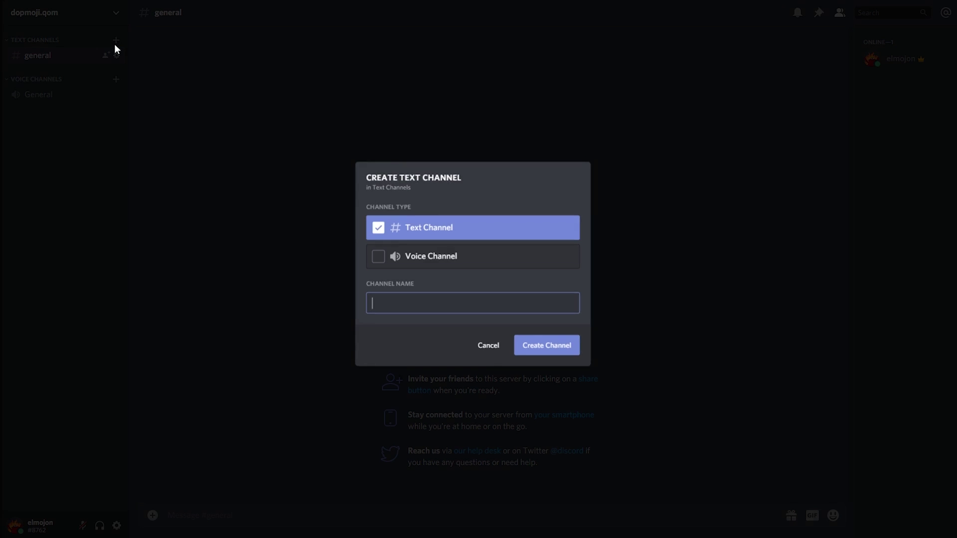
type("self-roles")
left_click(572, 344)
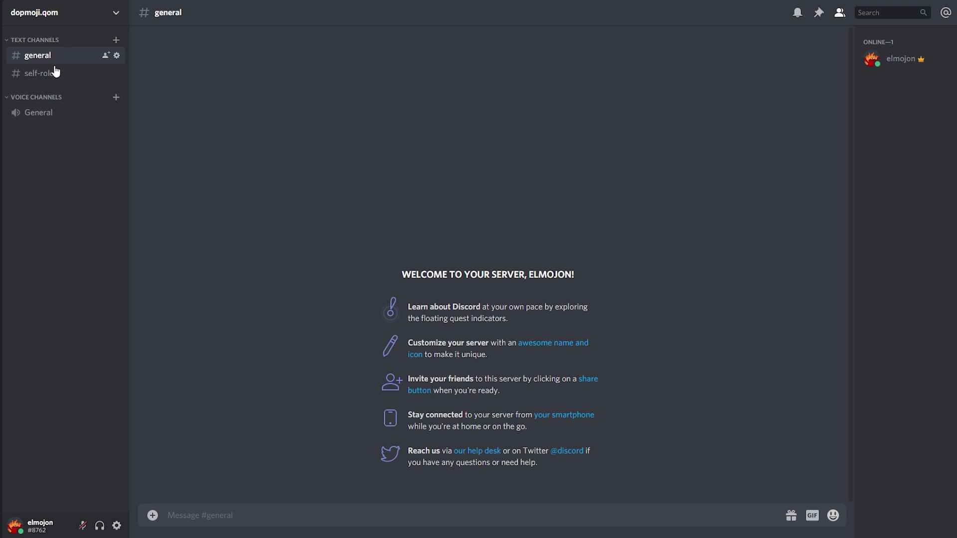
left_click(30, 73)
Add four new roles in the server settings, naming two of them Blue and Green and coloring the Blue one blue.
left_click(121, 10)
left_click(91, 77)
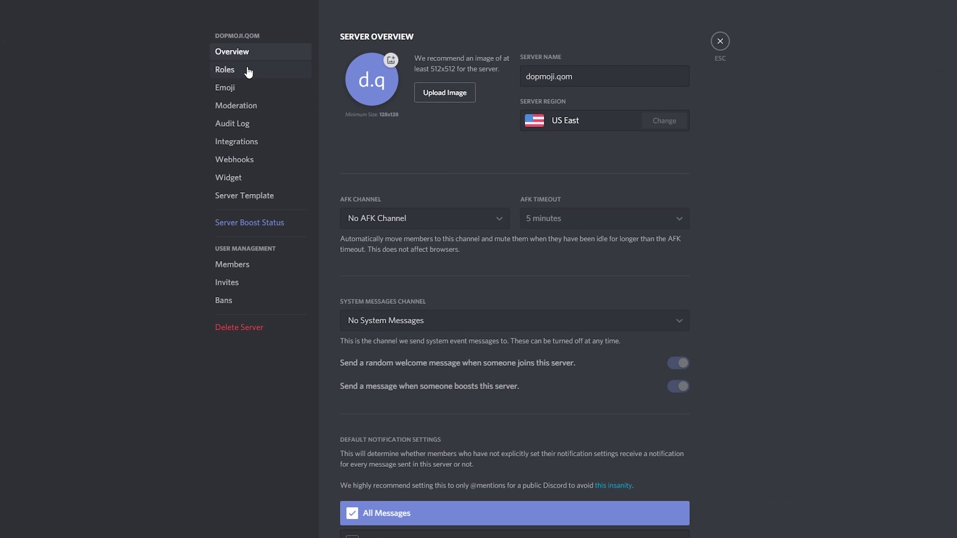
left_click(235, 70)
left_click(424, 36)
left_click(425, 36)
left_click(425, 36)
left_click(424, 36)
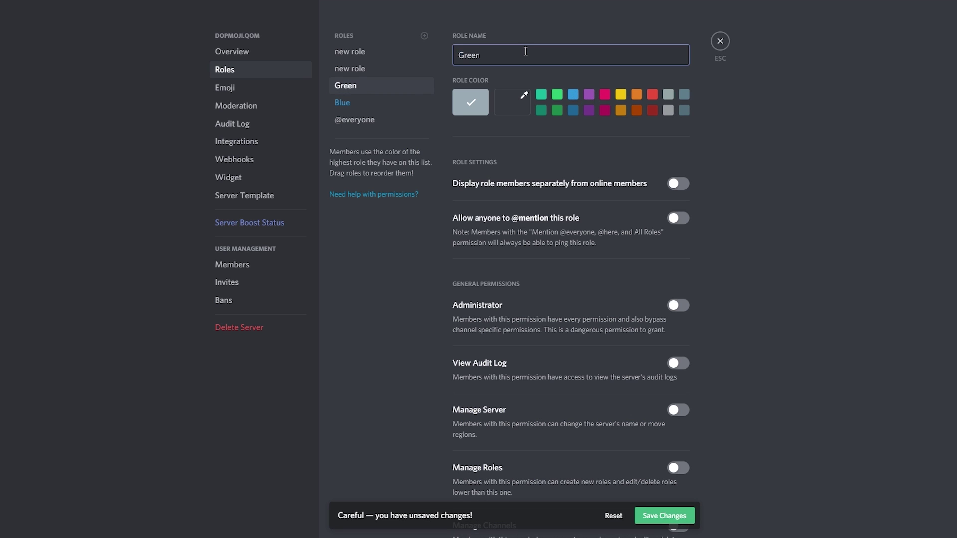
Name the two remaining new roles Yellow and Purple and give each its matching color.
left_click(412, 67)
triple_click(498, 55)
type("Yellow")
left_click(621, 95)
left_click(374, 51)
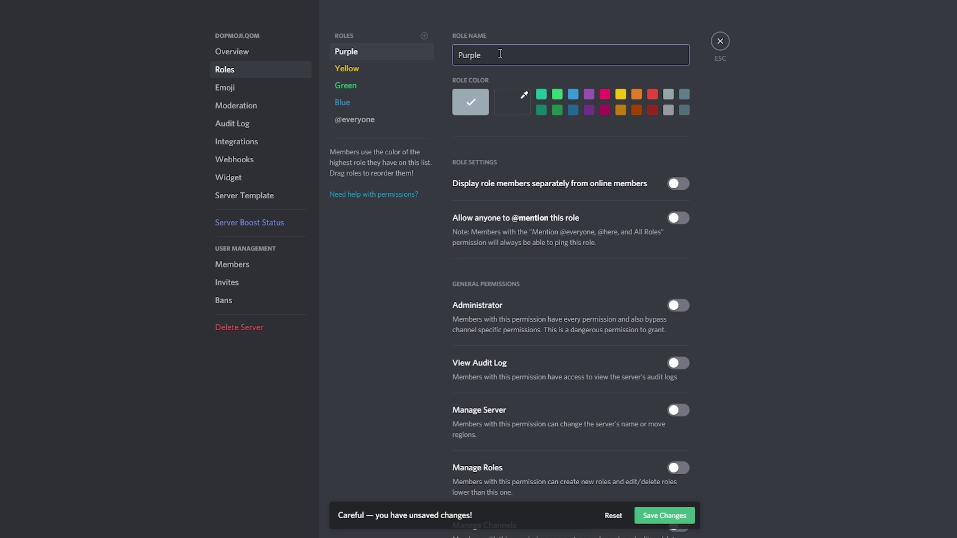
left_click(589, 95)
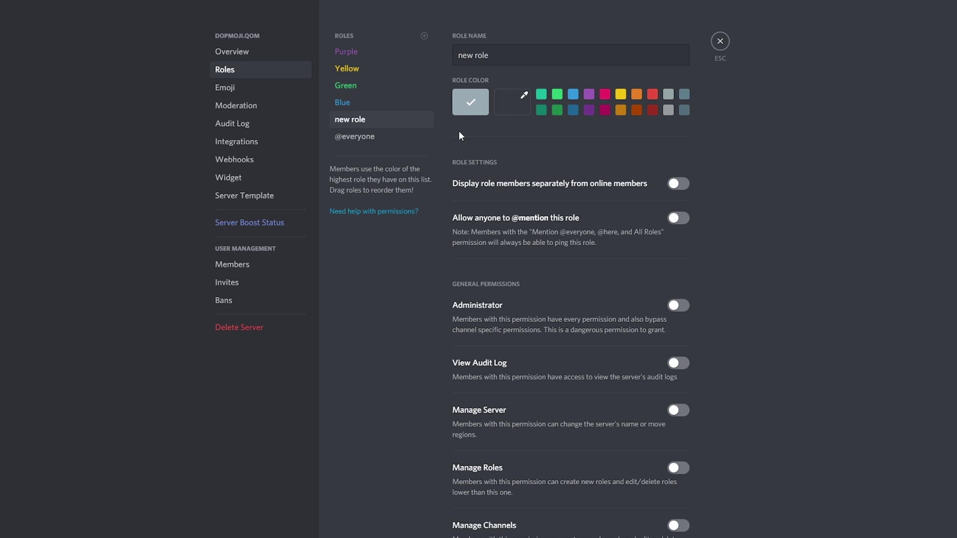
Name the newest role Pink with the pink color, save the role changes and leave the server settings.
left_click(604, 94)
triple_click(514, 52)
type("Pink")
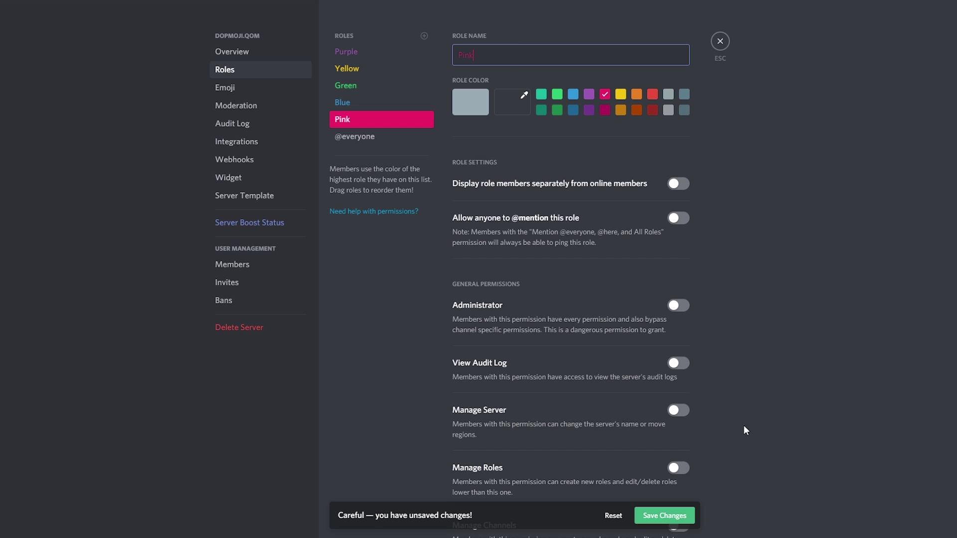
left_click(664, 521)
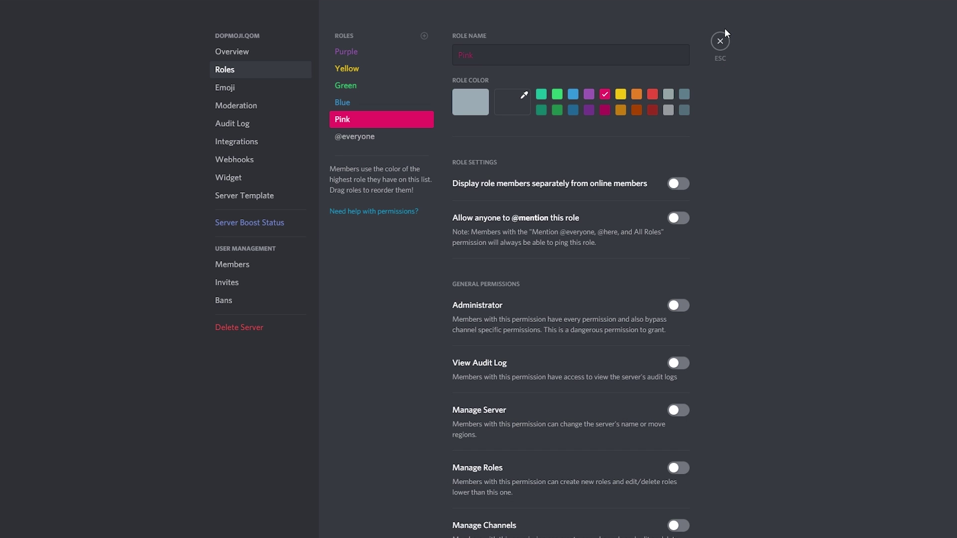
left_click(722, 42)
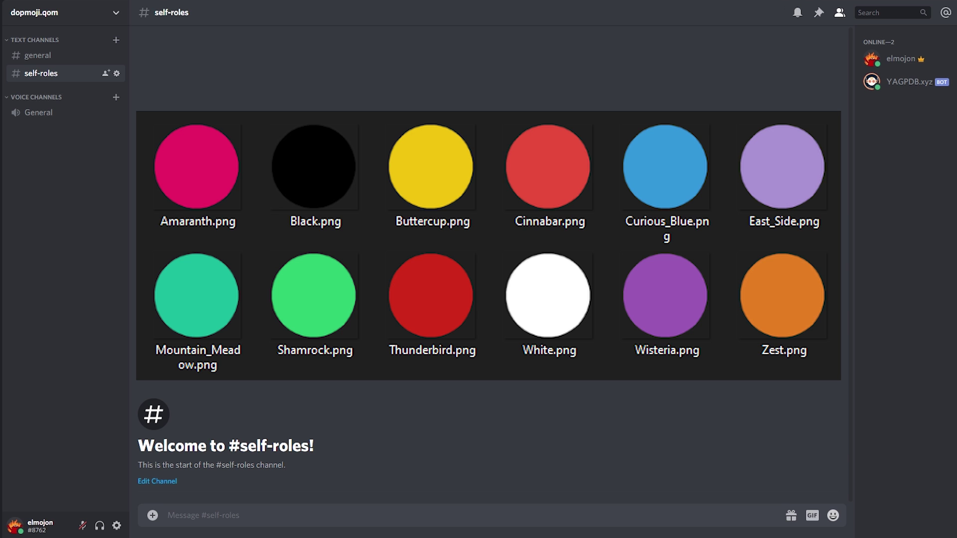
Upload the twelve colored circle images as custom emoji for the server and leave the server settings.
left_click(77, 15)
left_click(69, 81)
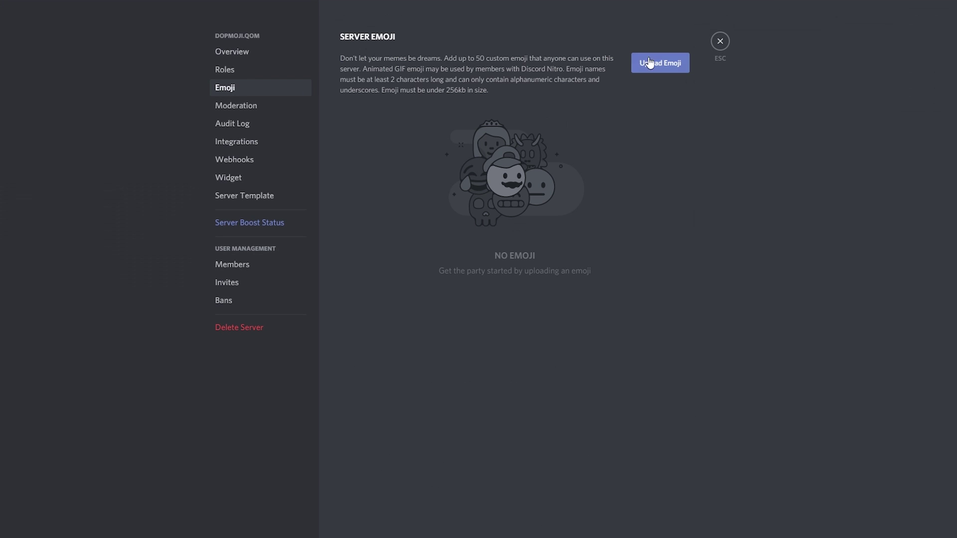
left_click(651, 65)
left_click(383, 257)
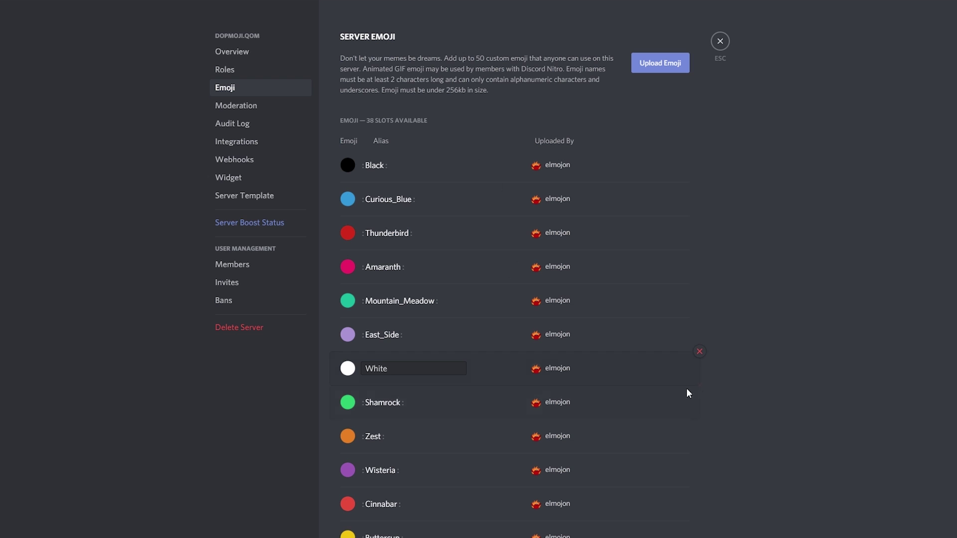
left_click(721, 41)
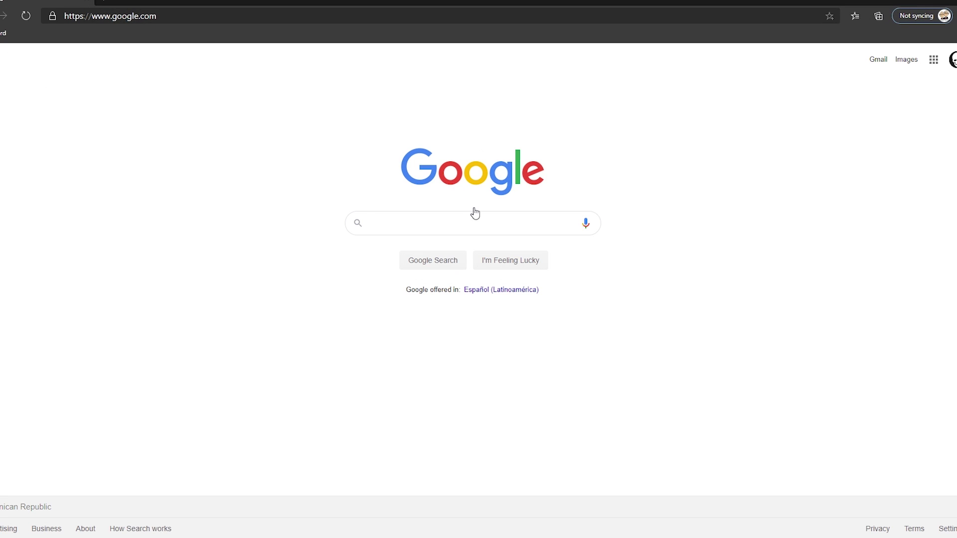
Switch to the web browser and go to yagpdb.xyz.
left_click(159, 22)
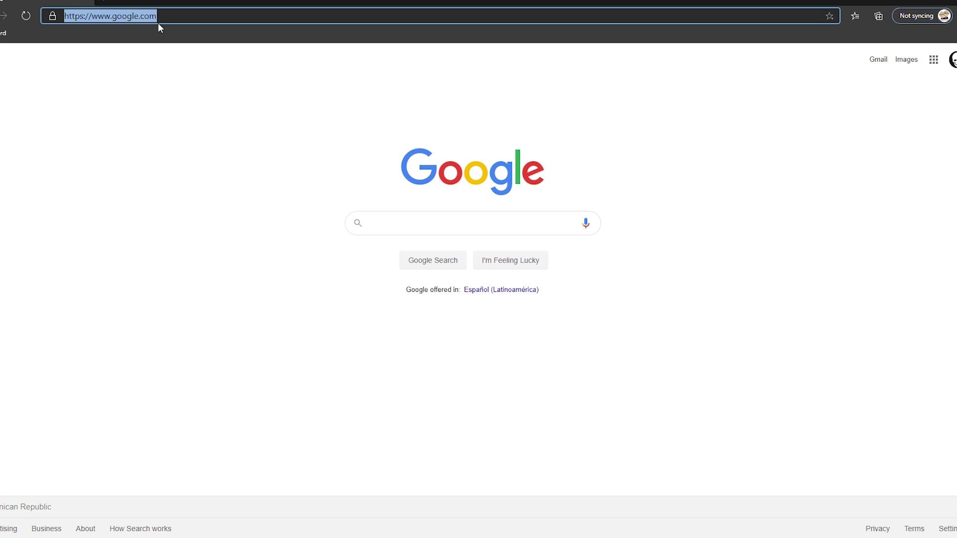
type("yagpdb")
key("BackSpace")
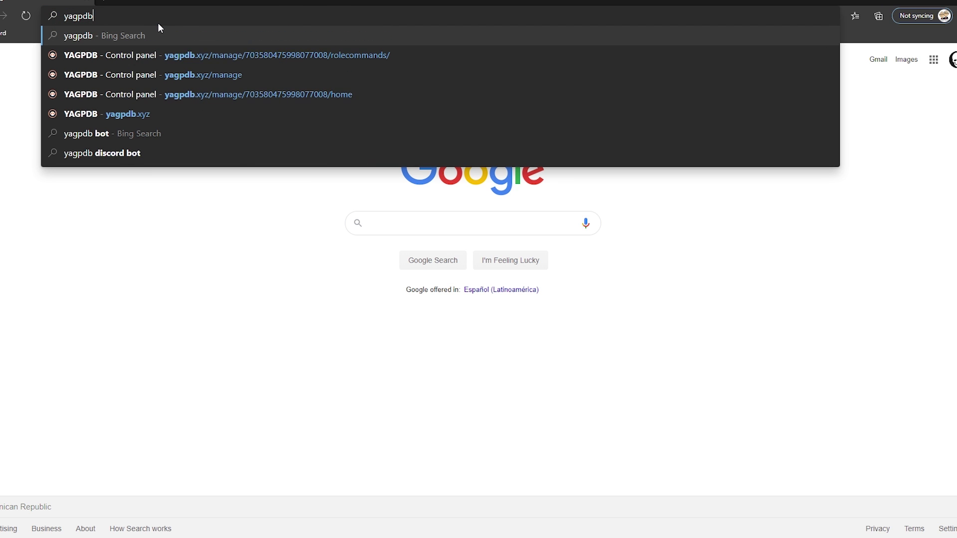
type(".xyz")
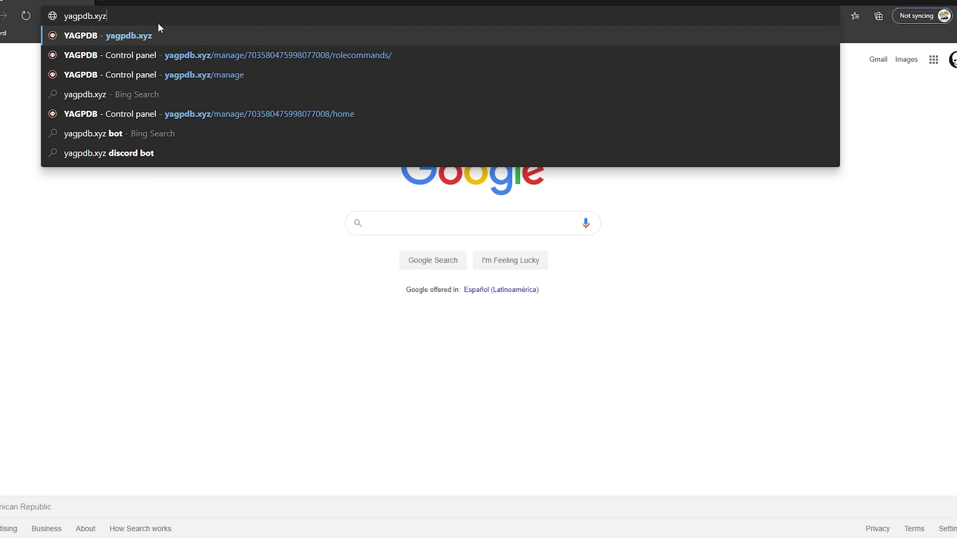
key("Return")
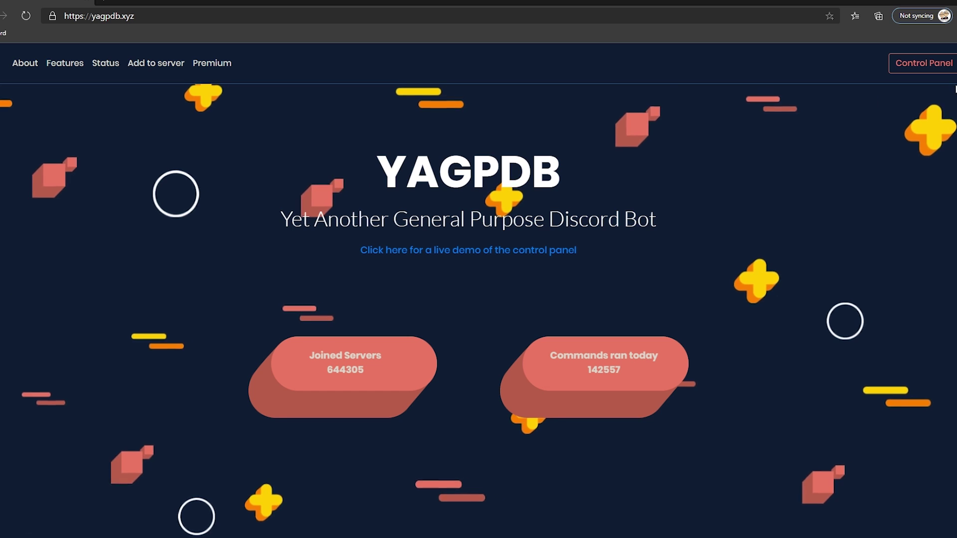
Add the YAGPDB bot to the dopmoji.qom server, authorizing all requested permissions and completing the robot check.
left_click(132, 70)
left_click(363, 335)
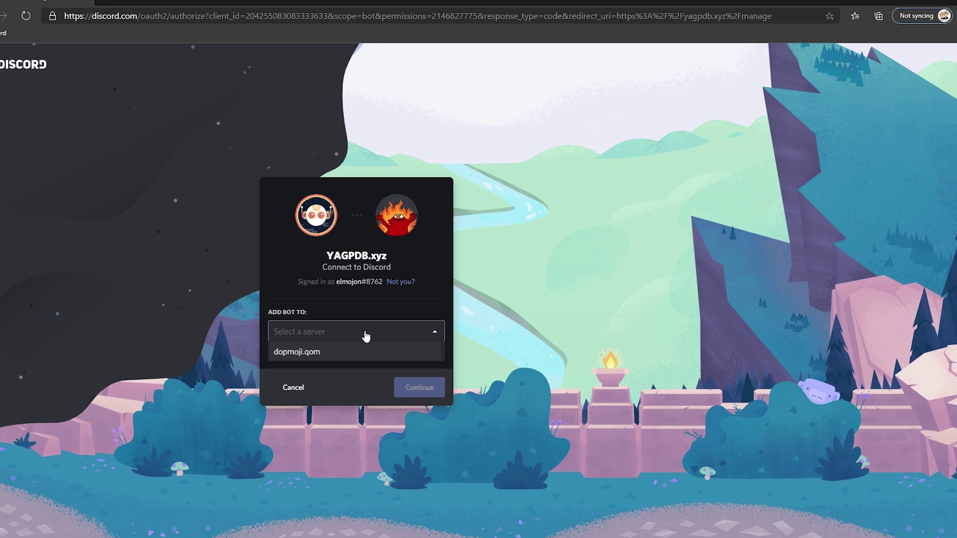
left_click(364, 349)
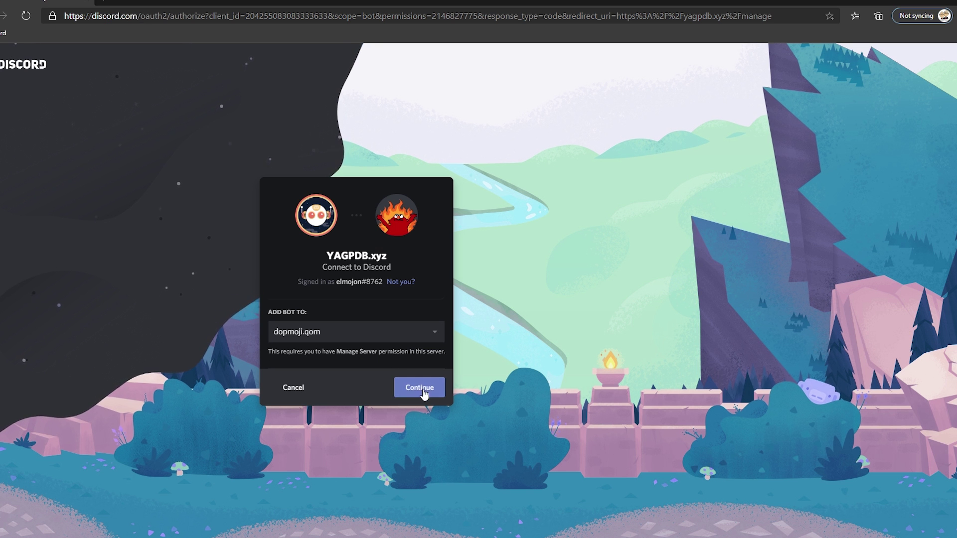
left_click(443, 393)
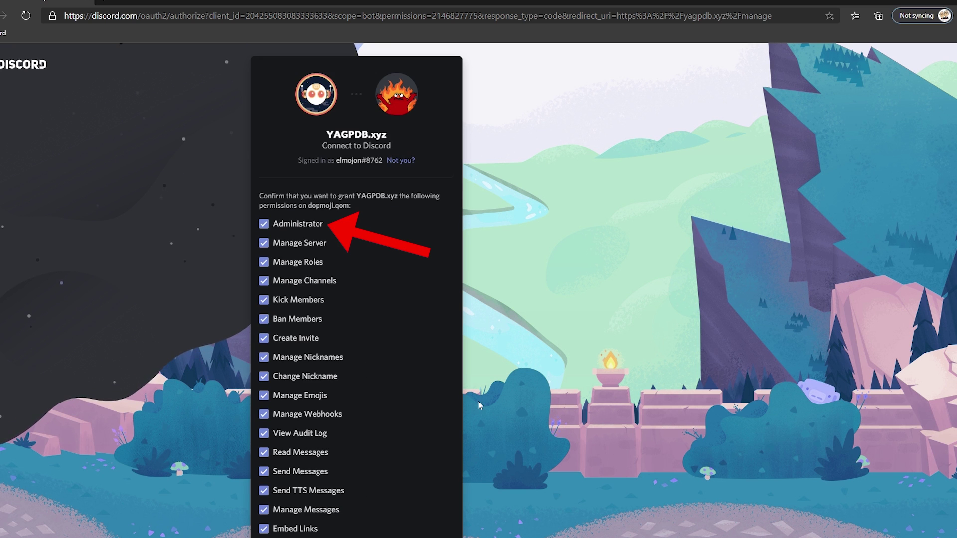
scroll(478, 402, "down", 7)
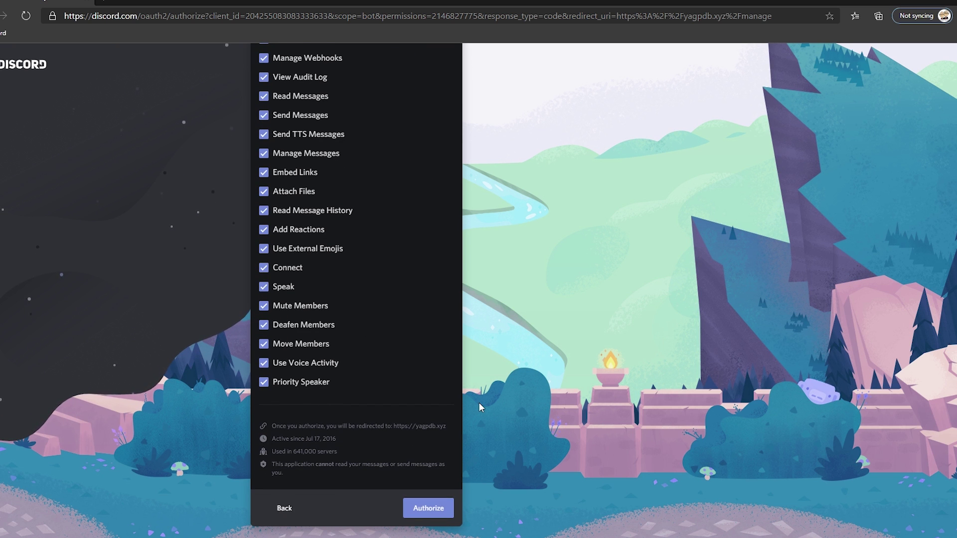
left_click(441, 506)
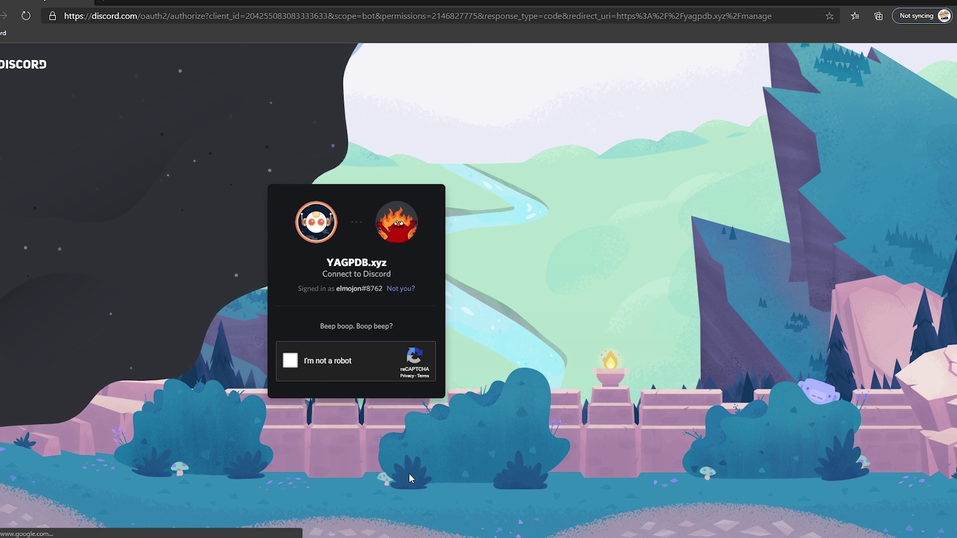
left_click(294, 364)
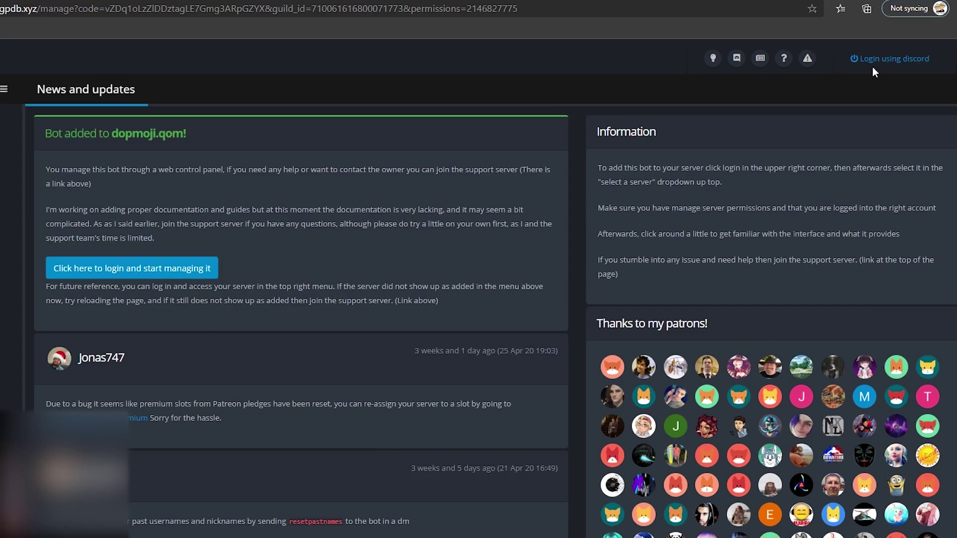
Log in to the bot's control panel with Discord and open the role commands for the dopmoji.qom server.
left_click(765, 35)
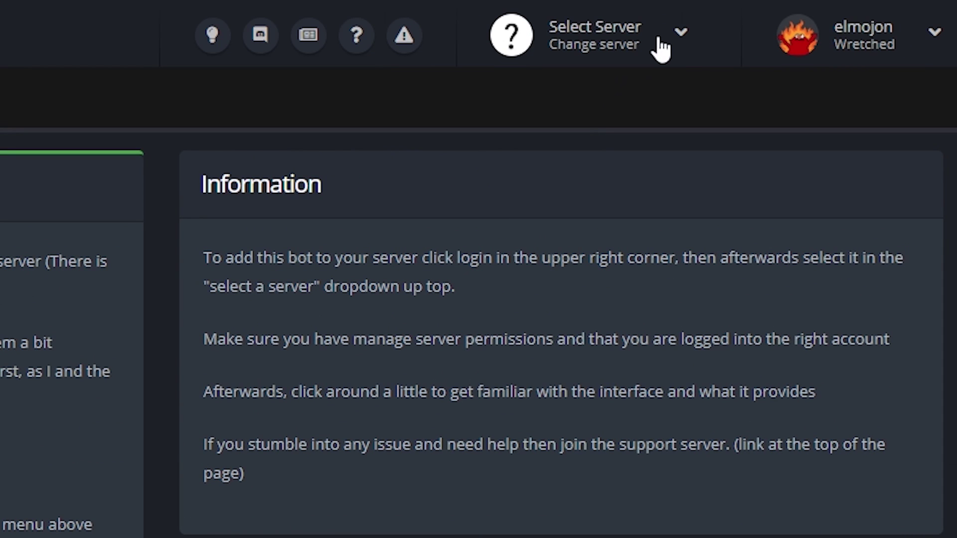
left_click(657, 45)
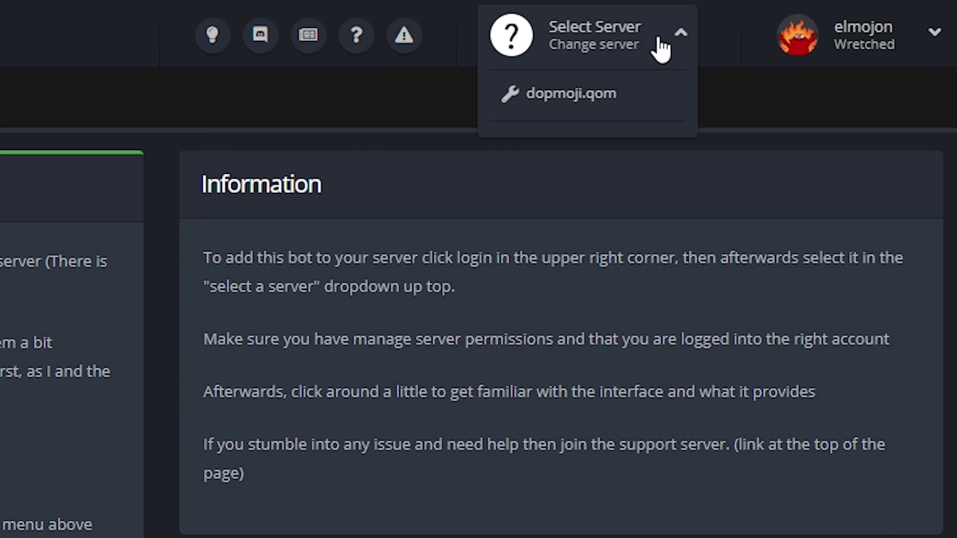
left_click(613, 97)
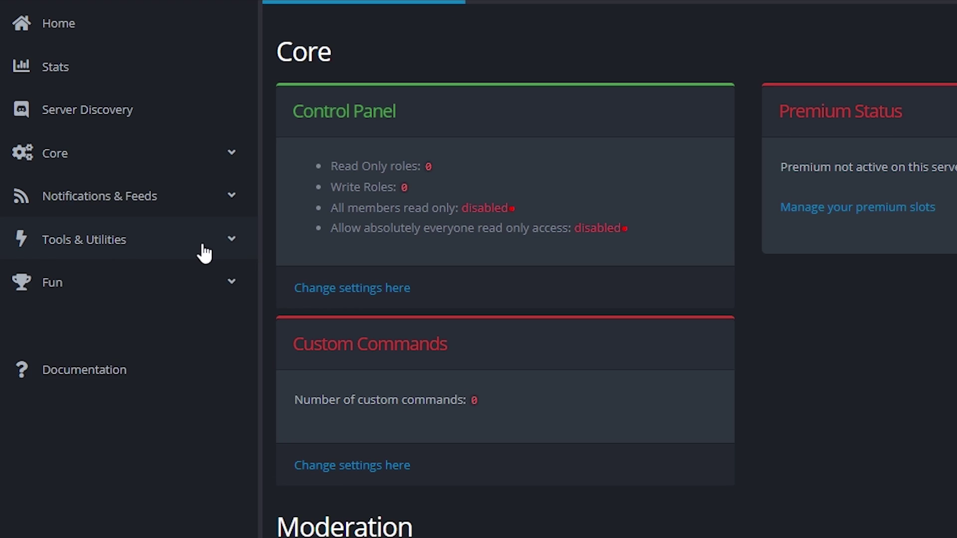
left_click(121, 253)
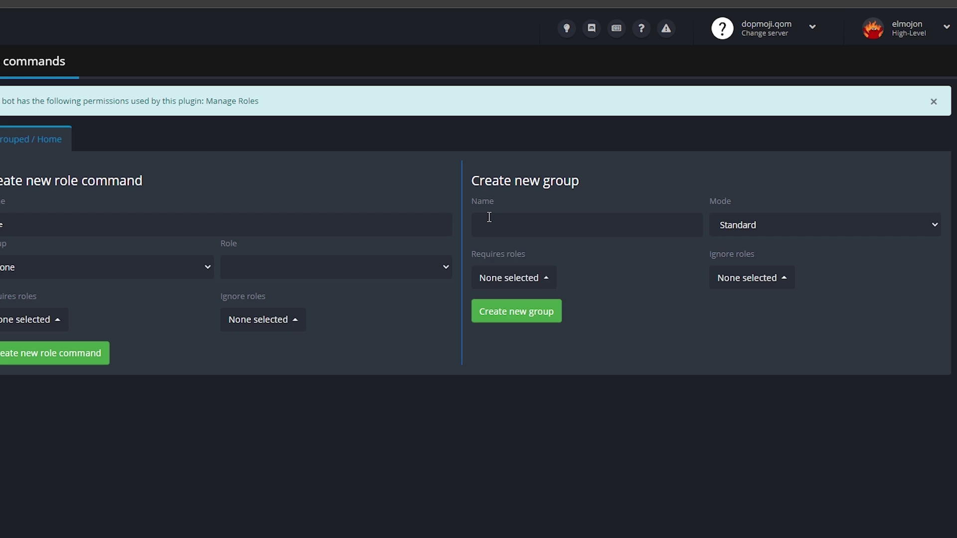
Create and save a role group named Colors in Single mode that removes the existing role when another is assigned.
left_click(489, 217)
type("Colors")
left_click(759, 222)
left_click(757, 257)
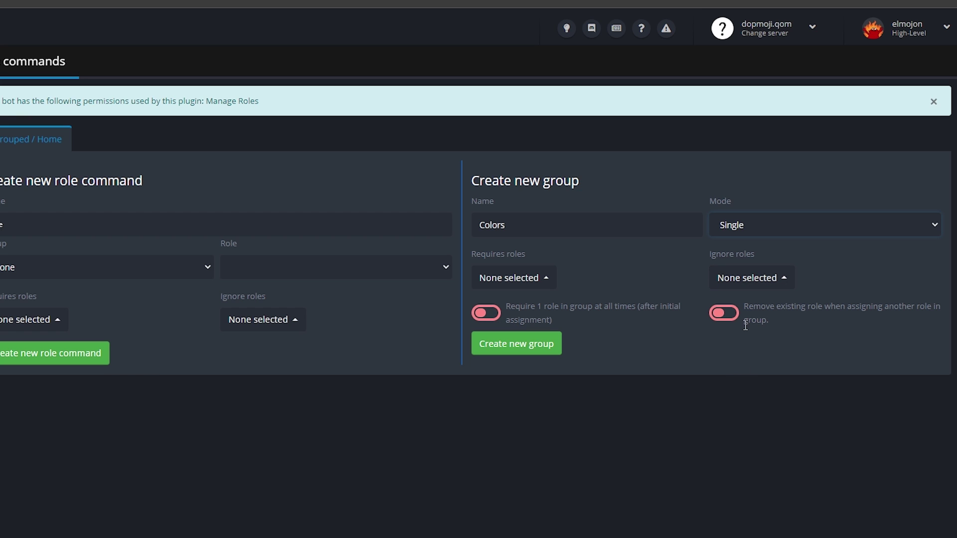
left_click(724, 313)
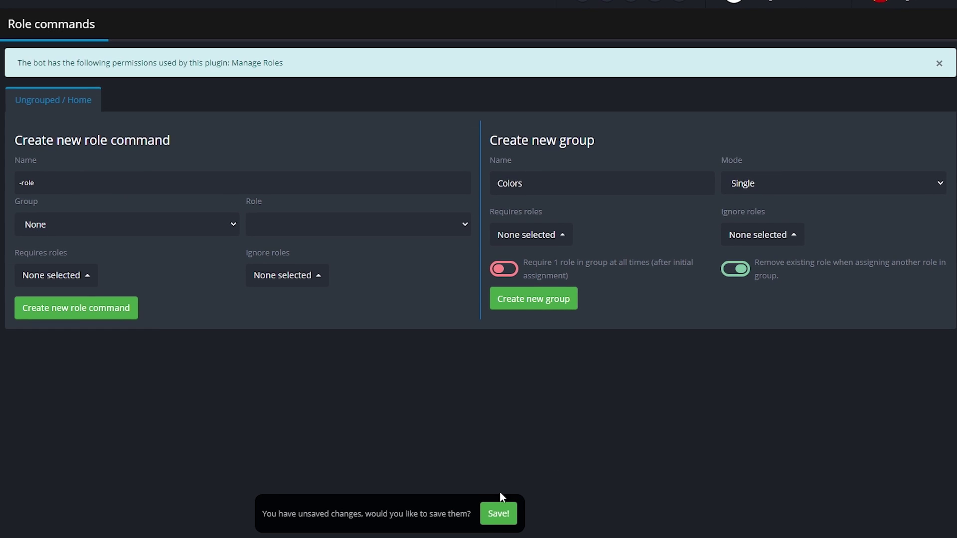
left_click(498, 523)
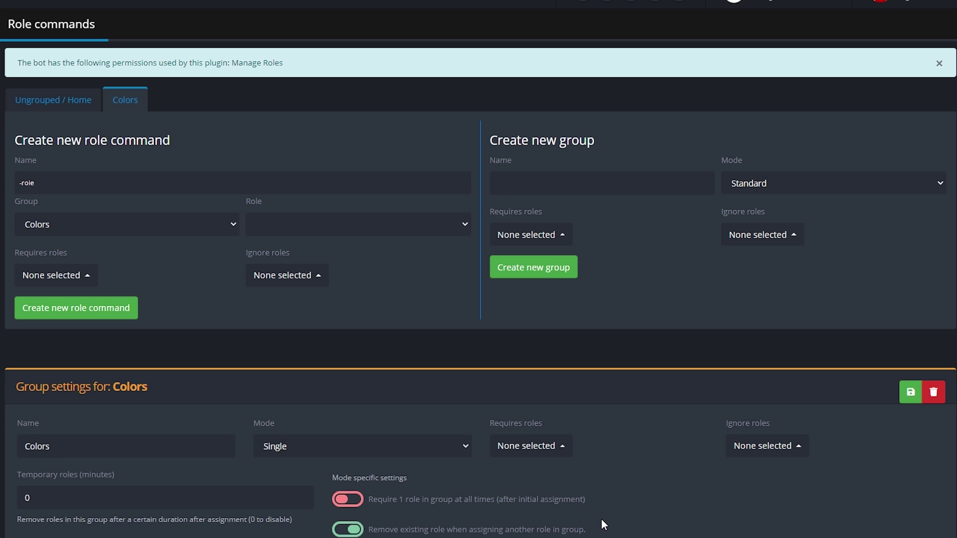
In the Discord server's role settings, move the YAGPDB.xyz role above all the color roles and save the changes.
left_click(375, 234)
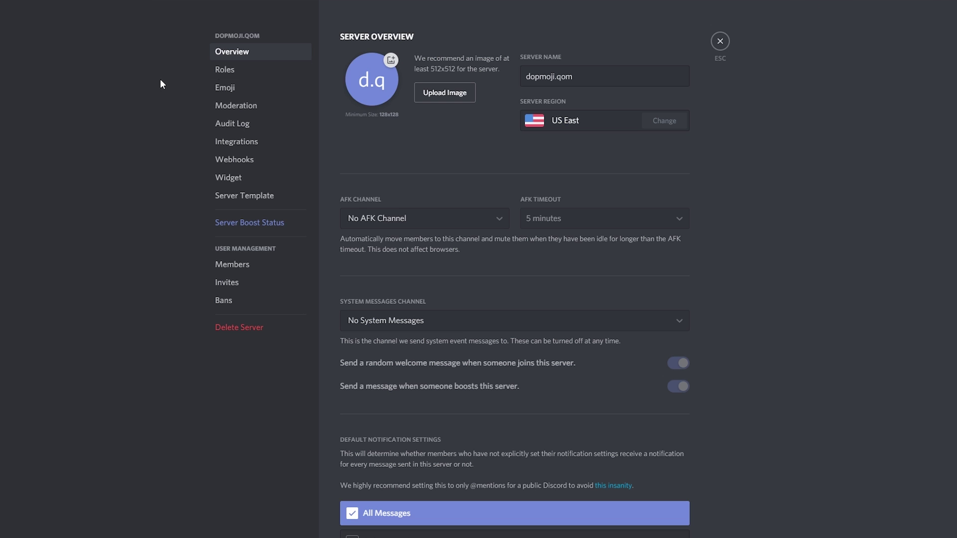
left_click(224, 69)
left_click(400, 143)
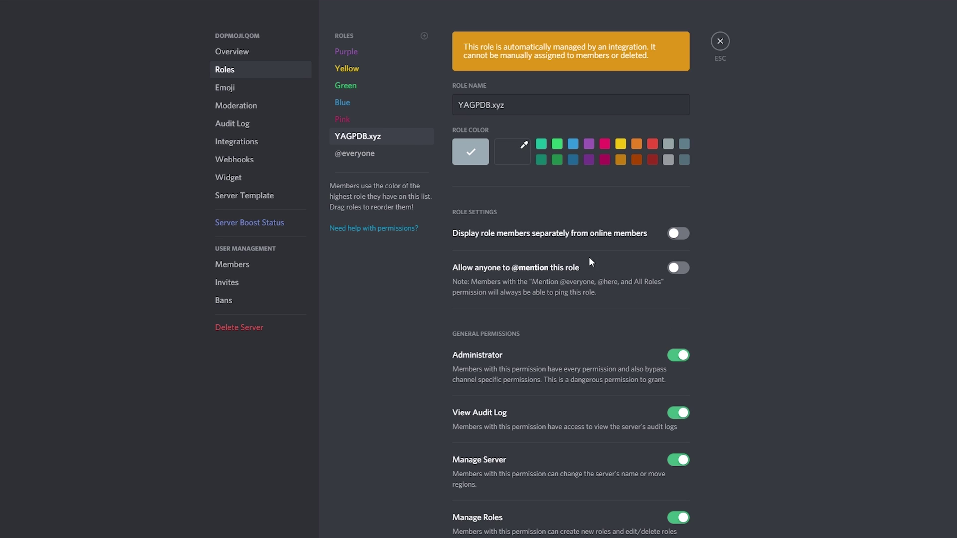
left_click_drag(409, 137, 405, 47)
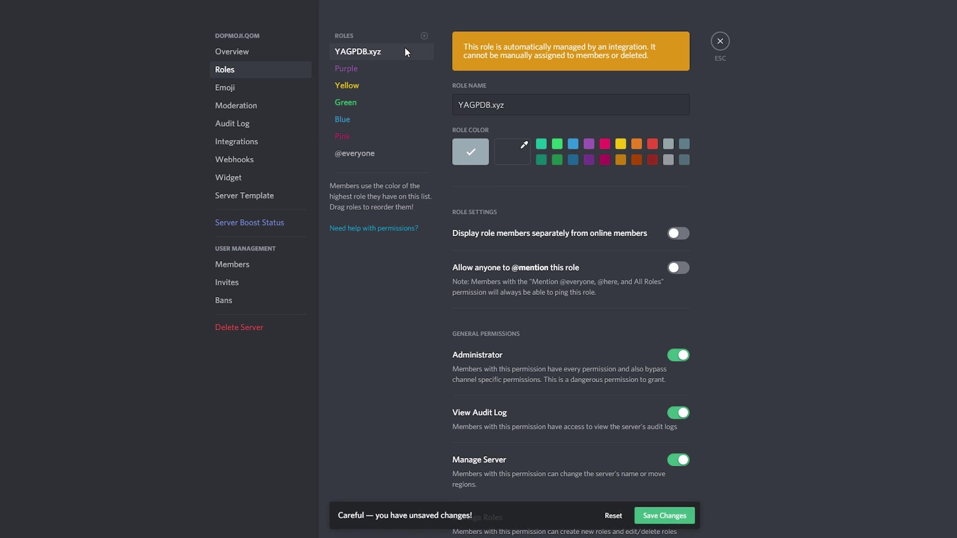
left_click(665, 516)
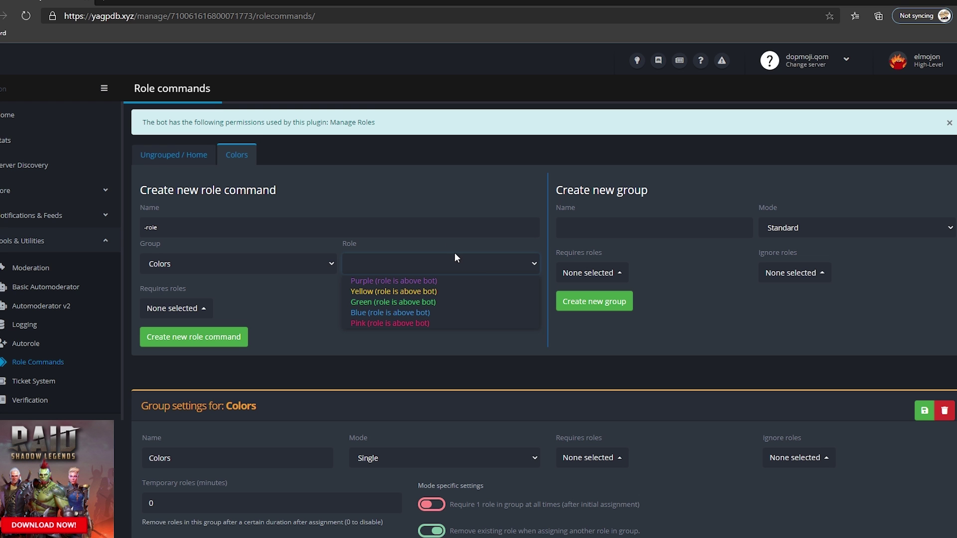
Reload the bot's role commands page in the browser and create a role command named Purple for the Purple role in the Colors group.
left_click(26, 16)
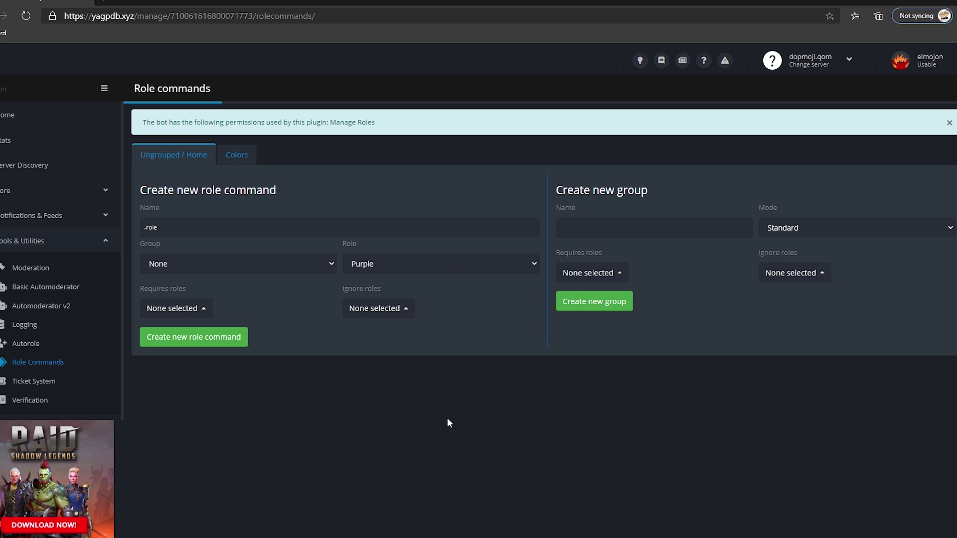
left_click(230, 162)
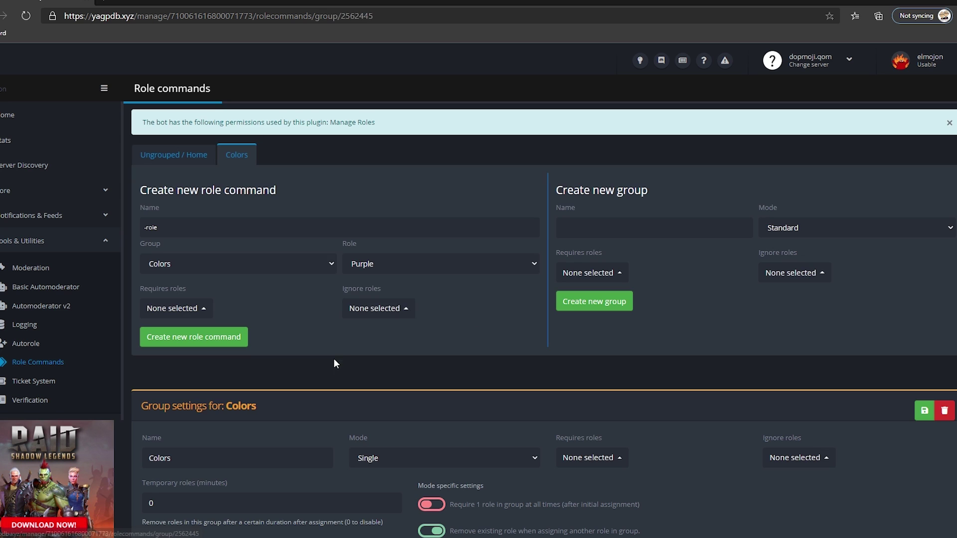
left_click(398, 261)
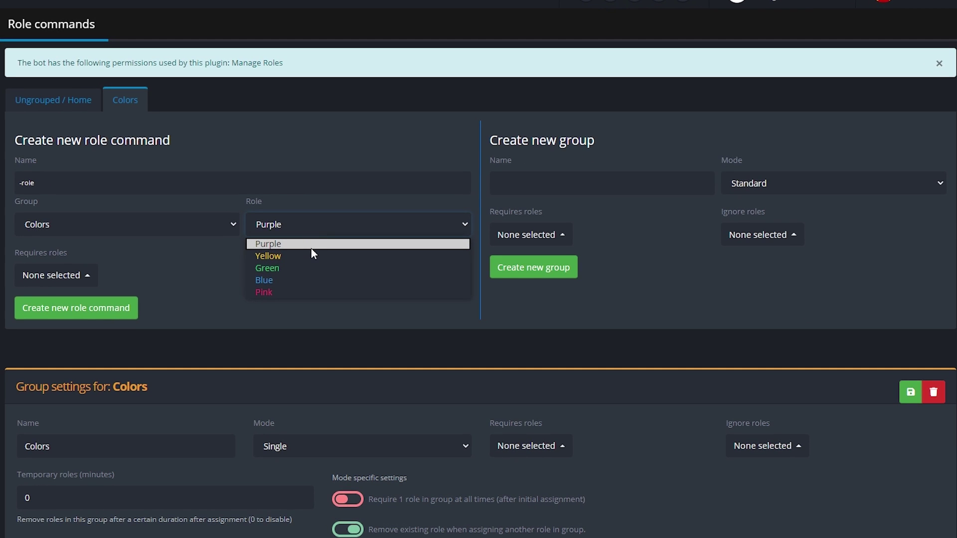
left_click(311, 248)
left_click(289, 187)
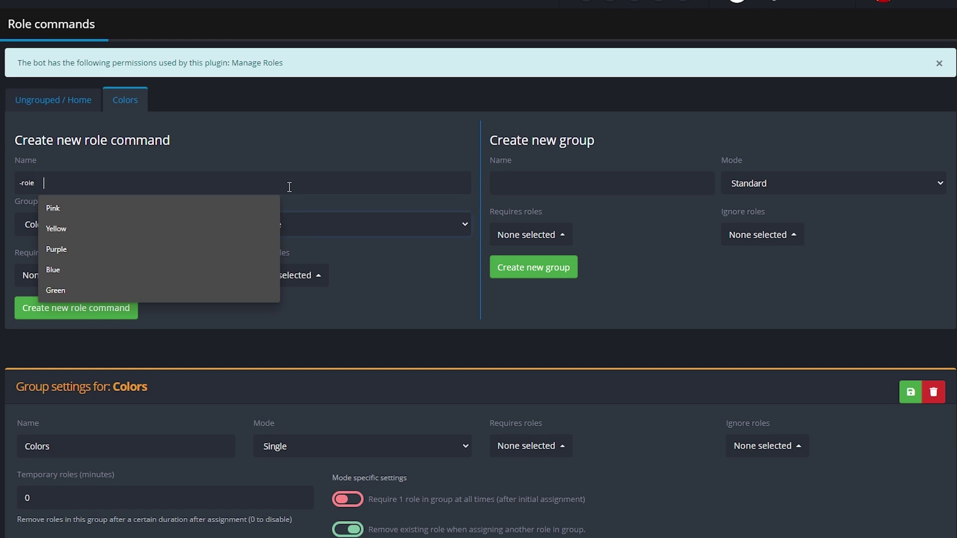
type("Purple")
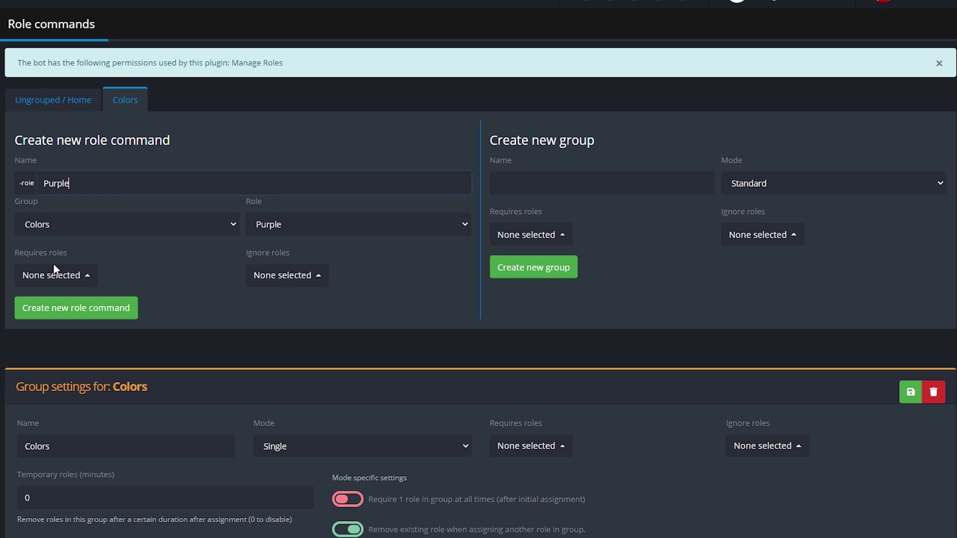
left_click(55, 312)
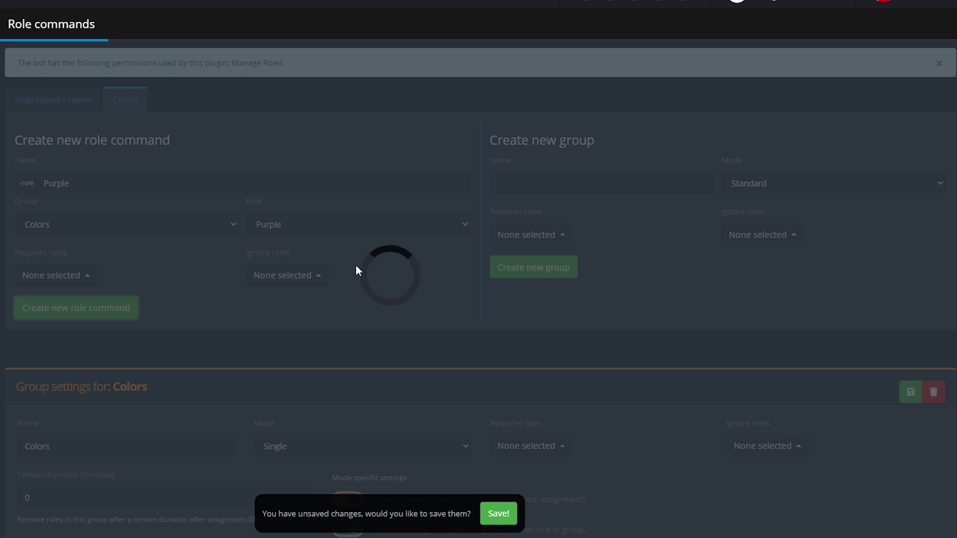
Create matching role commands for the Yellow, Green, Blue and Pink roles in the Colors group.
left_click(337, 229)
left_click(309, 267)
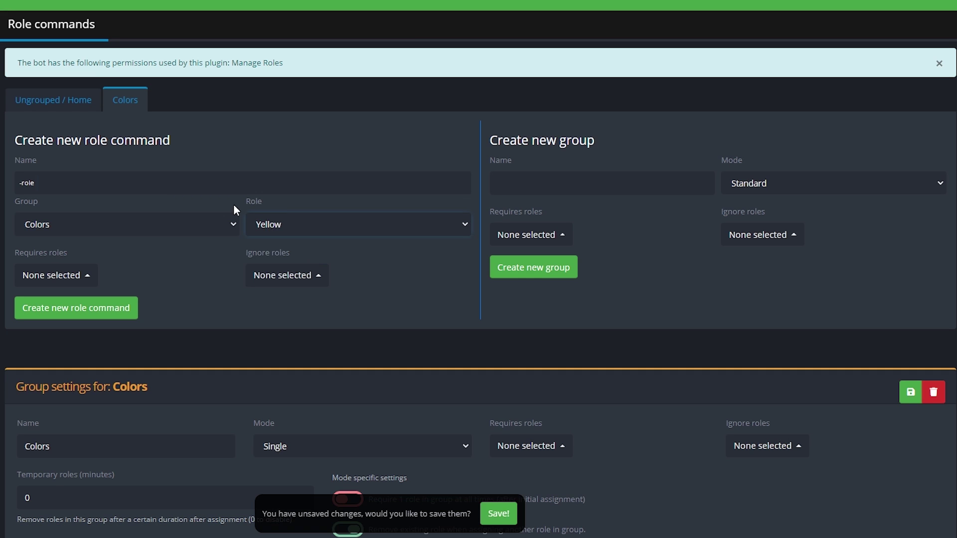
left_click(337, 224)
left_click(336, 238)
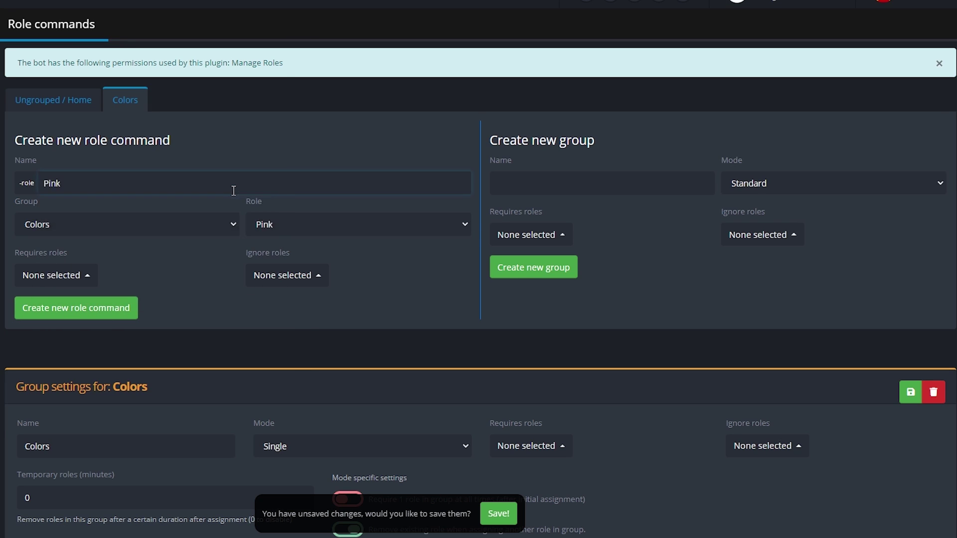
scroll(363, 307, "down", 9)
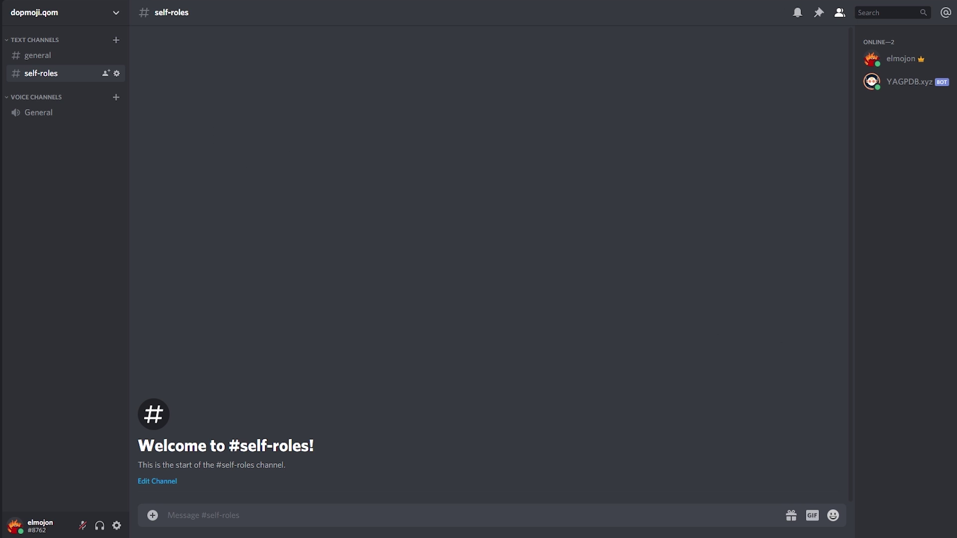
In Discord's self-roles channel, write the command "-rolemenu create Colors -nodm".
type("-rolem")
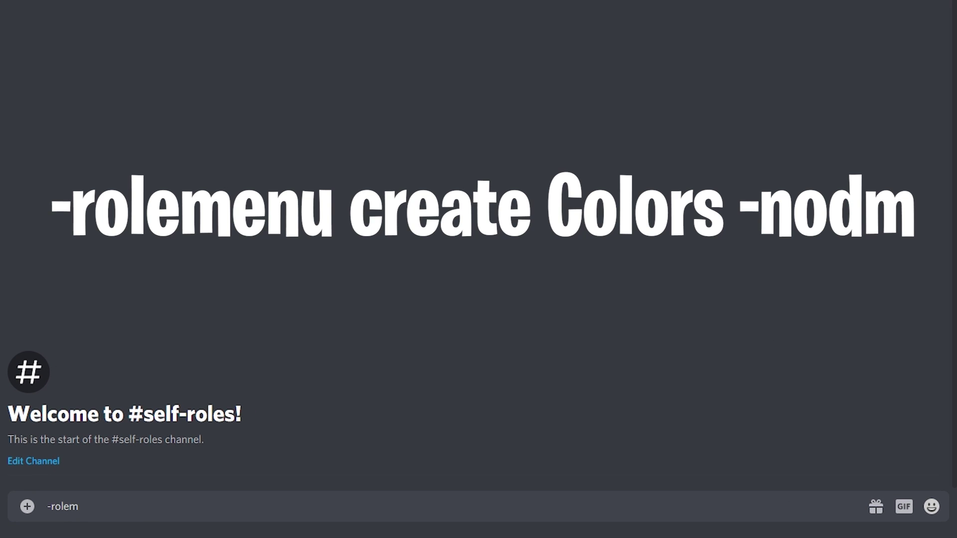
type("enu create Colors -")
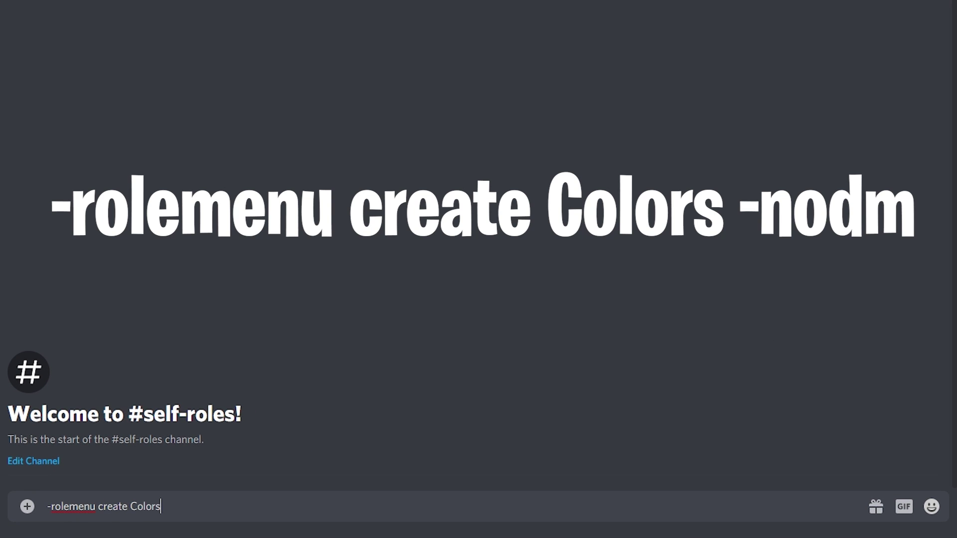
type("nodm")
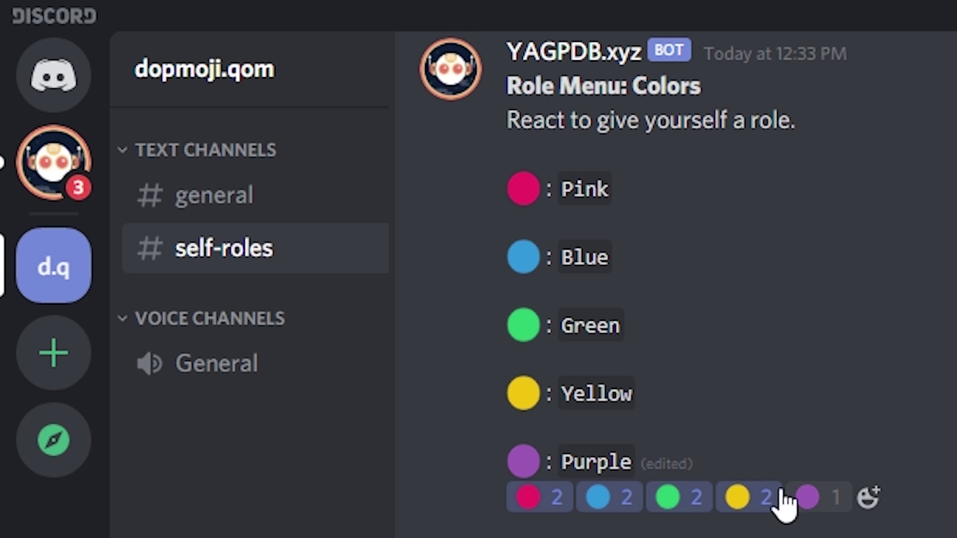
Try out the purple and green reactions on the Colors role menu.
left_click(803, 497)
left_click(668, 499)
left_click(667, 501)
left_click(706, 508)
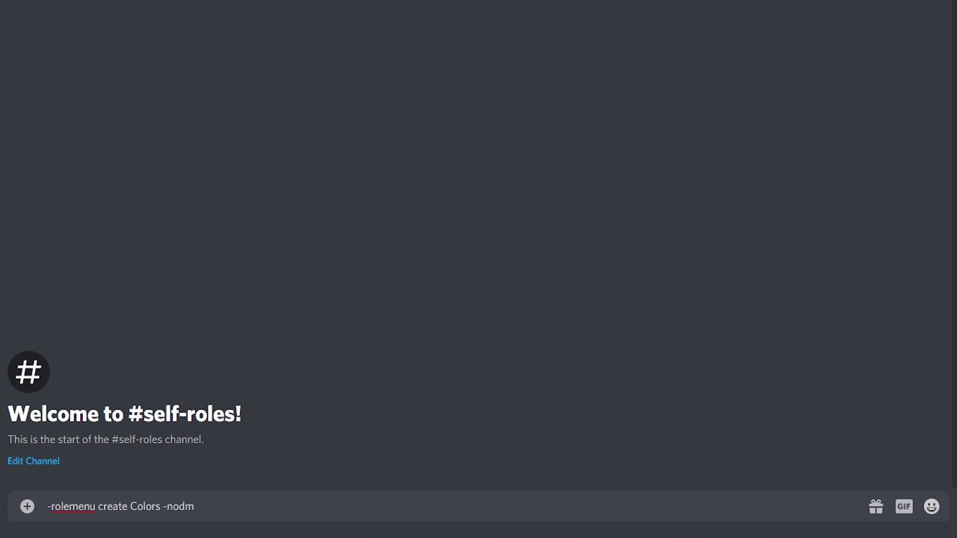
Send the role menu command and react to the bot's setup prompts with the pink, blue, green, yellow and purple (Wisteria) circle emojis.
key("Return")
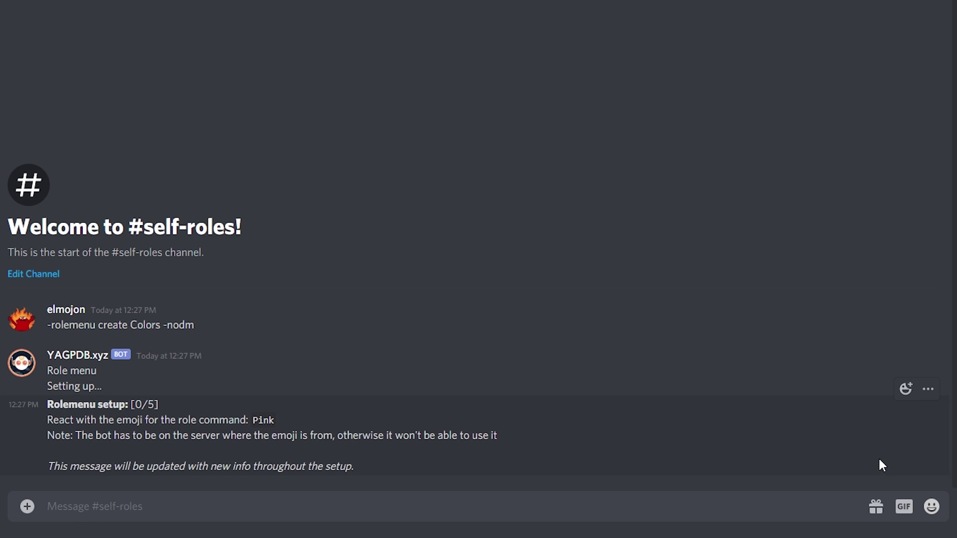
left_click(907, 390)
left_click(700, 434)
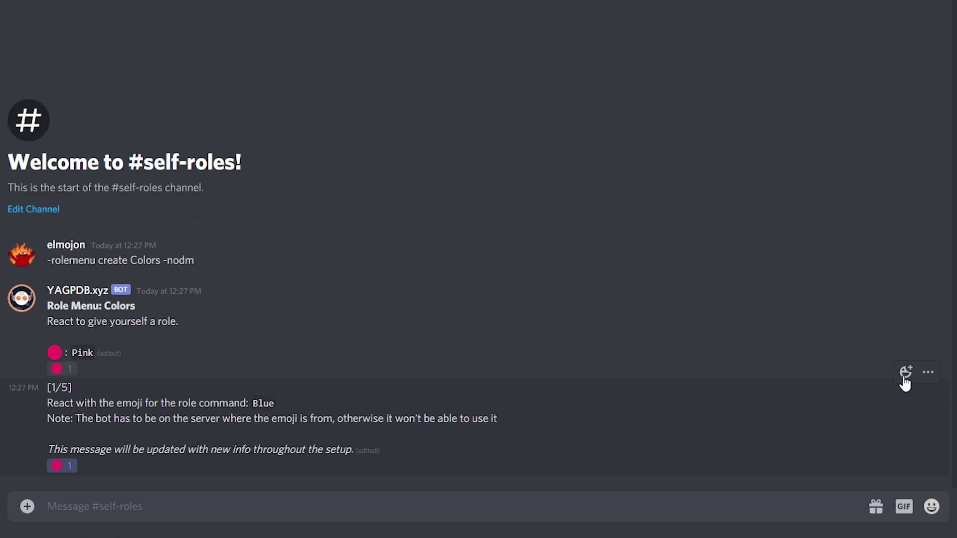
left_click(904, 379)
left_click(841, 406)
left_click(904, 374)
left_click(757, 406)
left_click(906, 372)
left_click(644, 433)
left_click(906, 372)
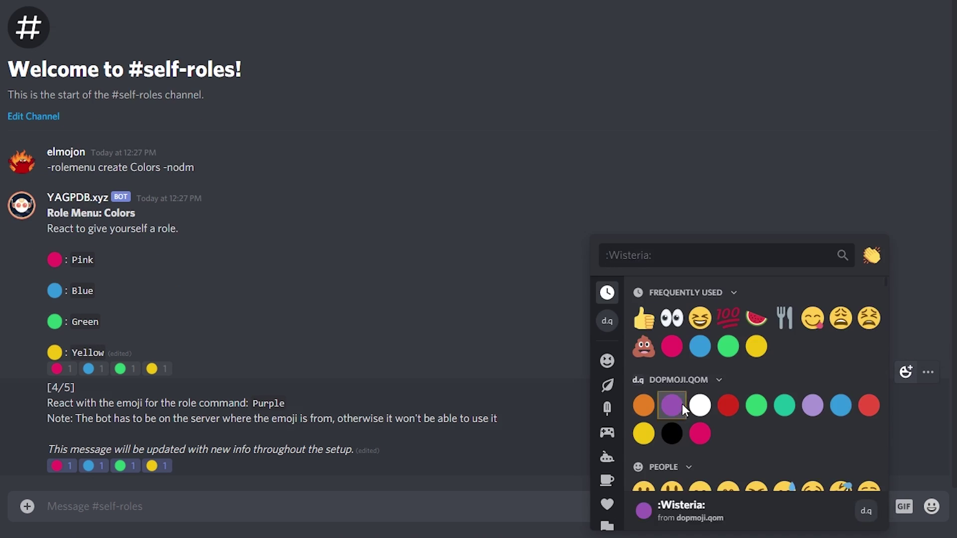
left_click(673, 399)
Delete the bot's setup message beneath the Colors role menu.
left_click(929, 343)
left_click(818, 466)
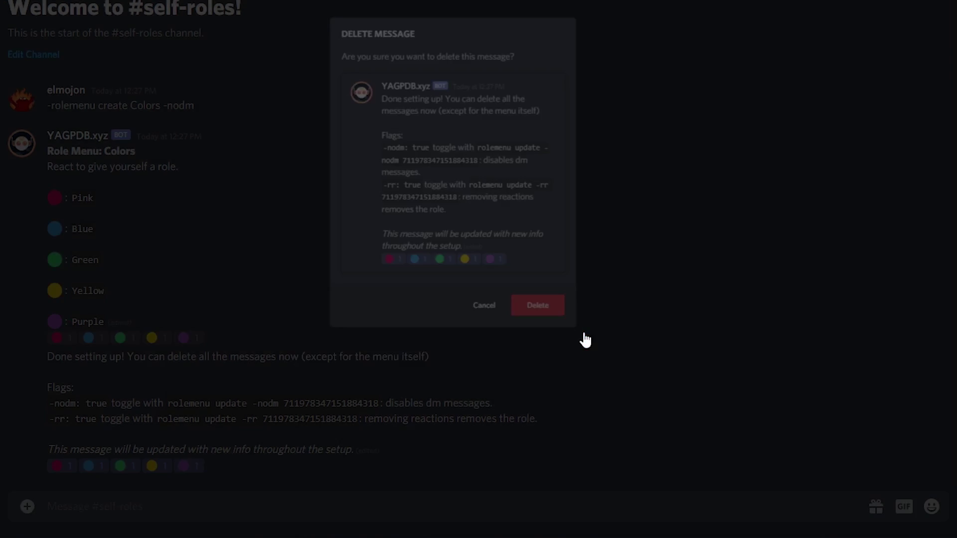
left_click(560, 340)
Test the role menu by reacting with purple, yellow, green, blue and pink, and check the resulting role on the own member entry.
left_click(283, 487)
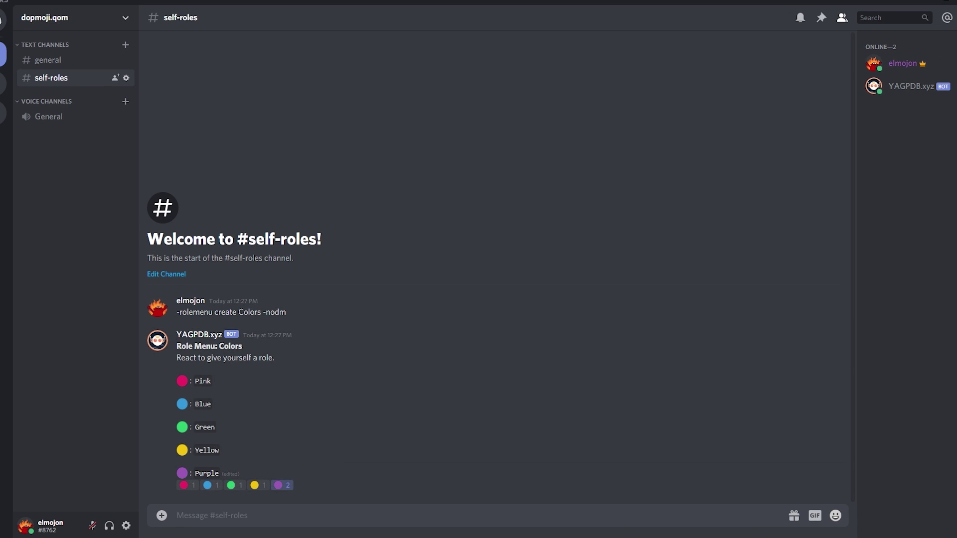
left_click(258, 486)
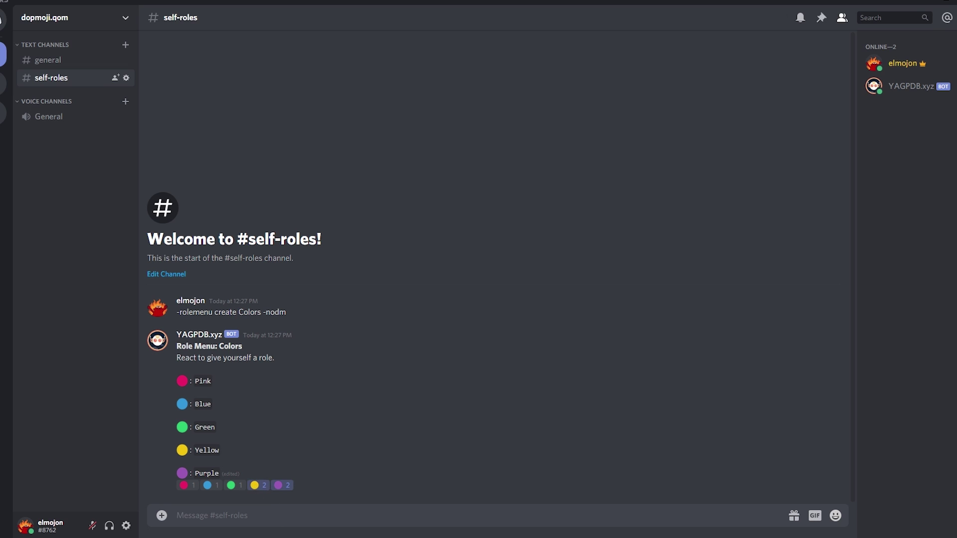
left_click(232, 487)
left_click(208, 485)
left_click(186, 486)
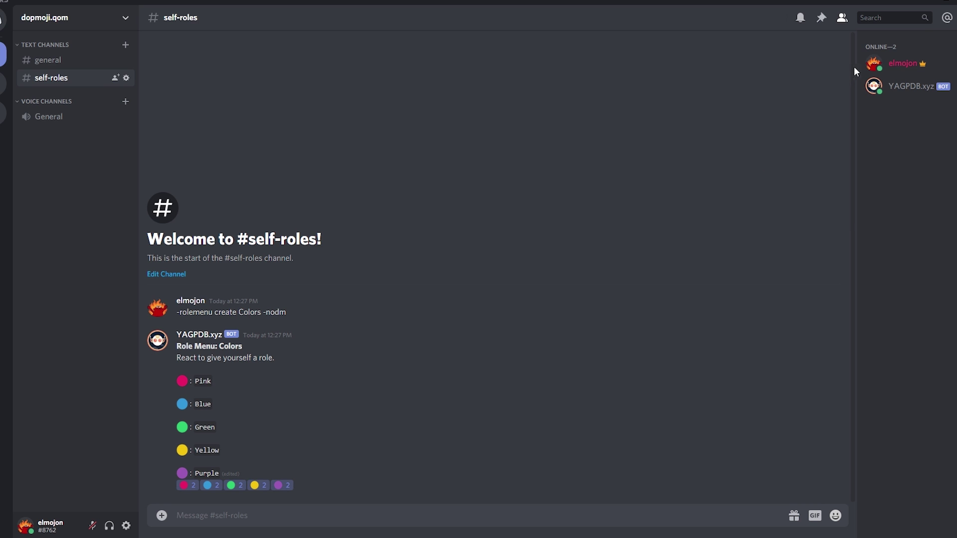
left_click(868, 69)
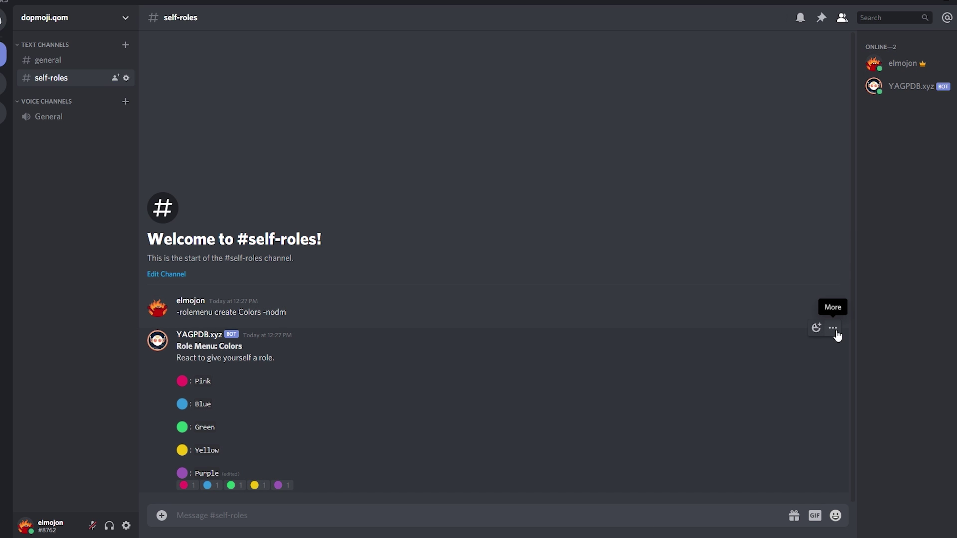
Delete the bot's Colors role menu message from the self-roles channel.
left_click(834, 328)
left_click(770, 424)
left_click(578, 392)
Post the message "Everyone, come, come, free colors for all!!!!" in the self-roles channel.
type("Every")
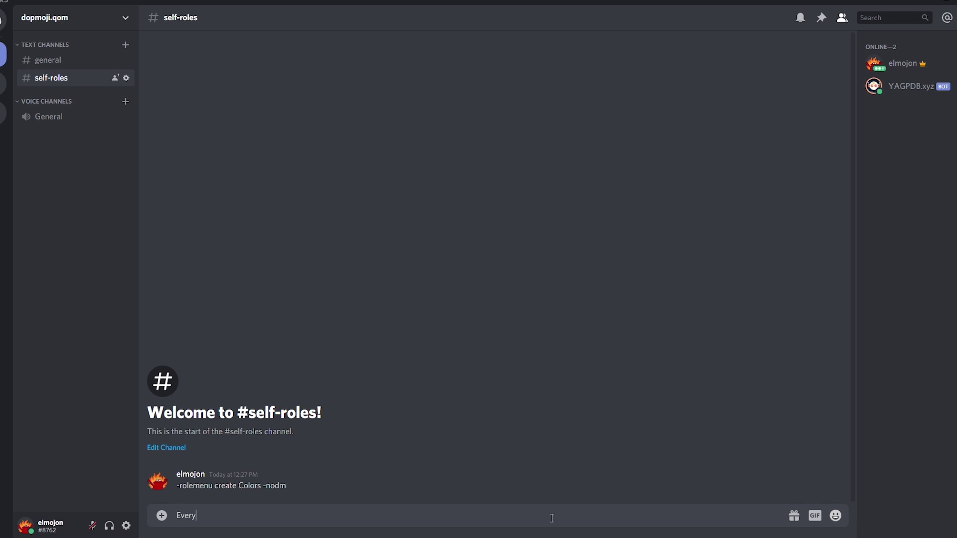
type("one, come, come, free colors for all!!!!")
key("Return")
Check the announcement message's options, and turn on Developer Mode in the Appearance user settings.
left_click(833, 474)
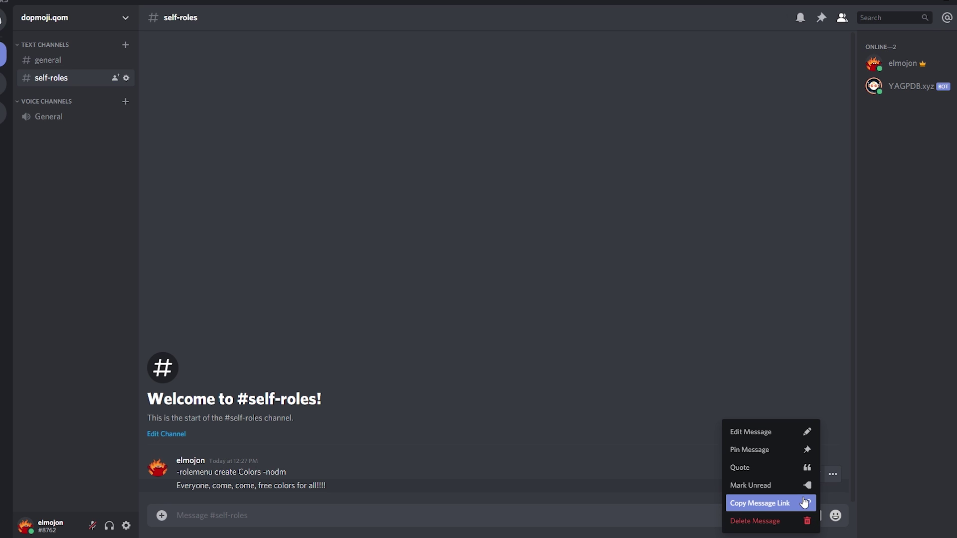
left_click(571, 520)
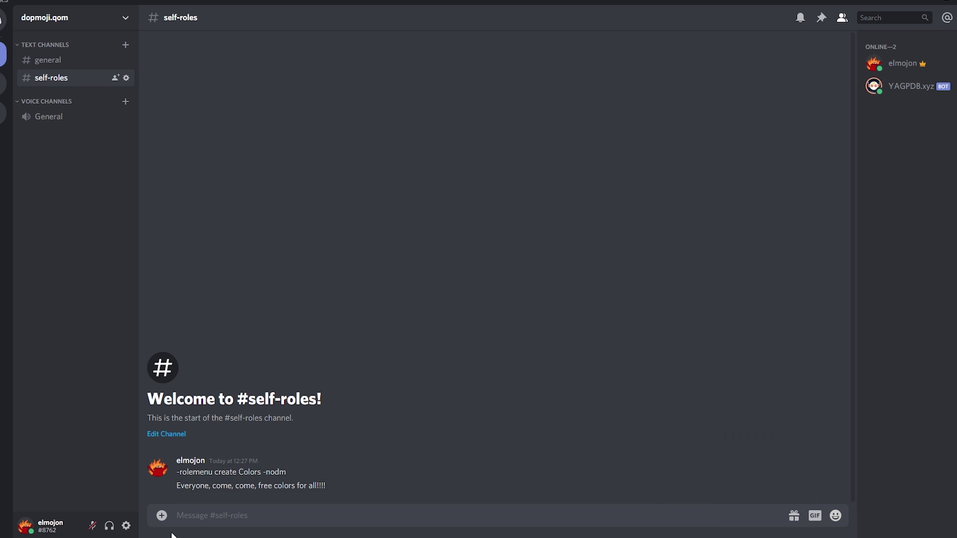
left_click(126, 526)
left_click(260, 361)
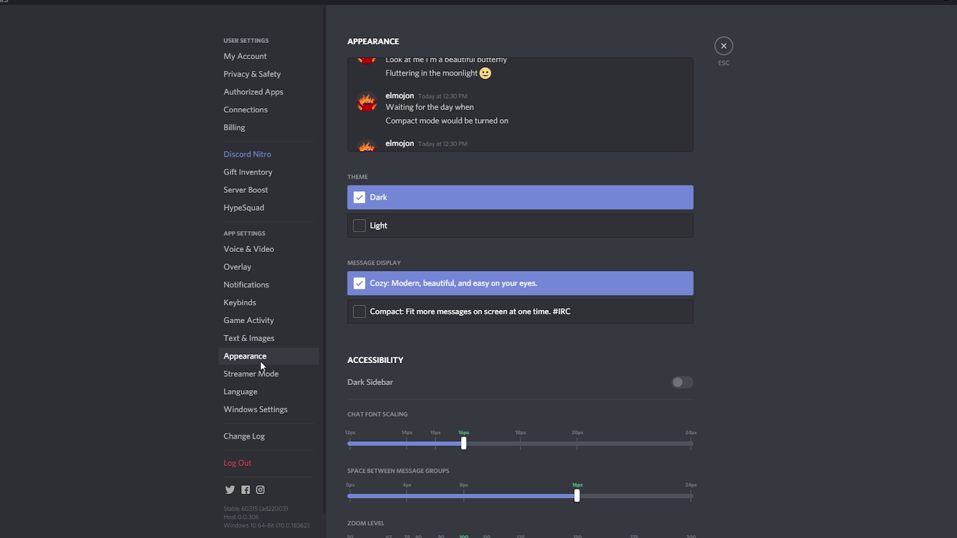
scroll(744, 363, "down", 6)
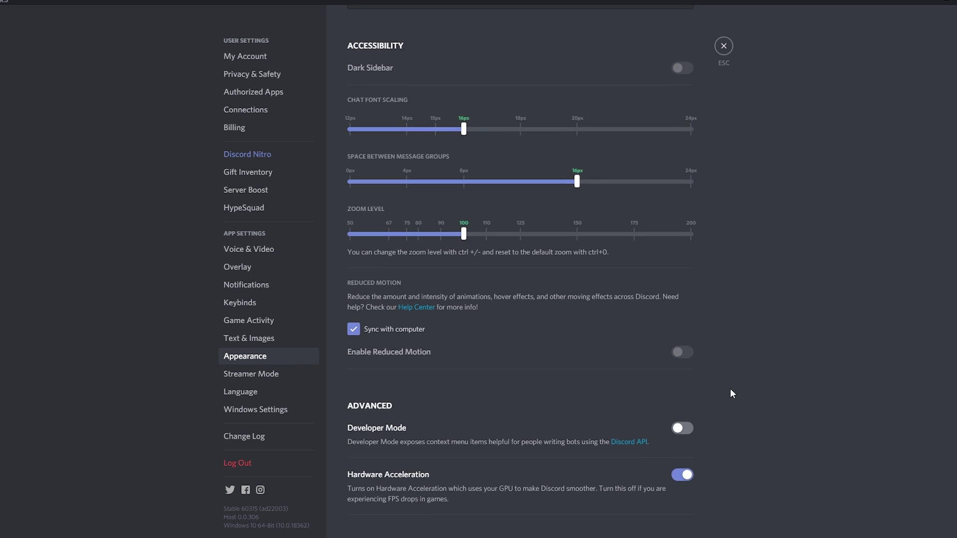
left_click(682, 429)
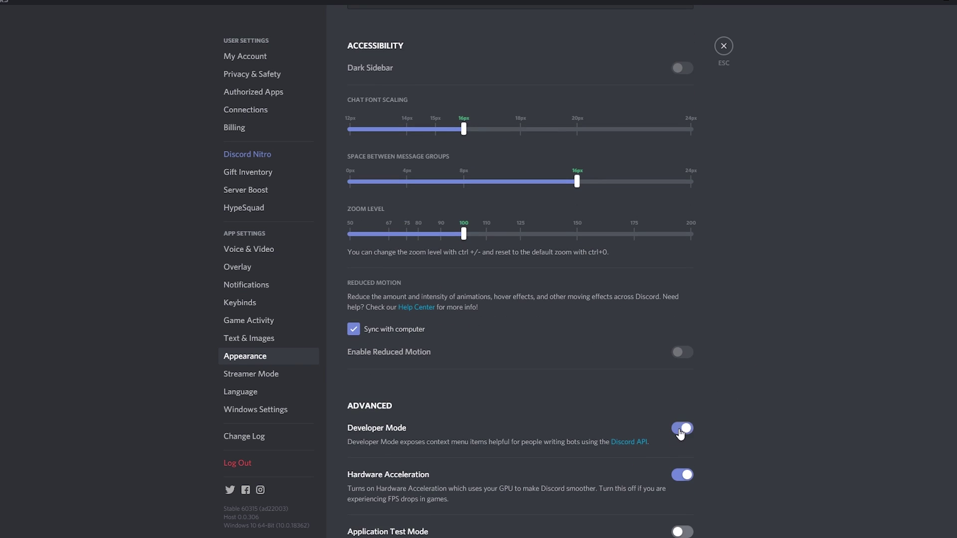
left_click(724, 46)
Copy the announcement message's ID and send the command "-rolemenu create Colors -m" followed by that ID and "-nodm" in self-roles.
left_click(833, 475)
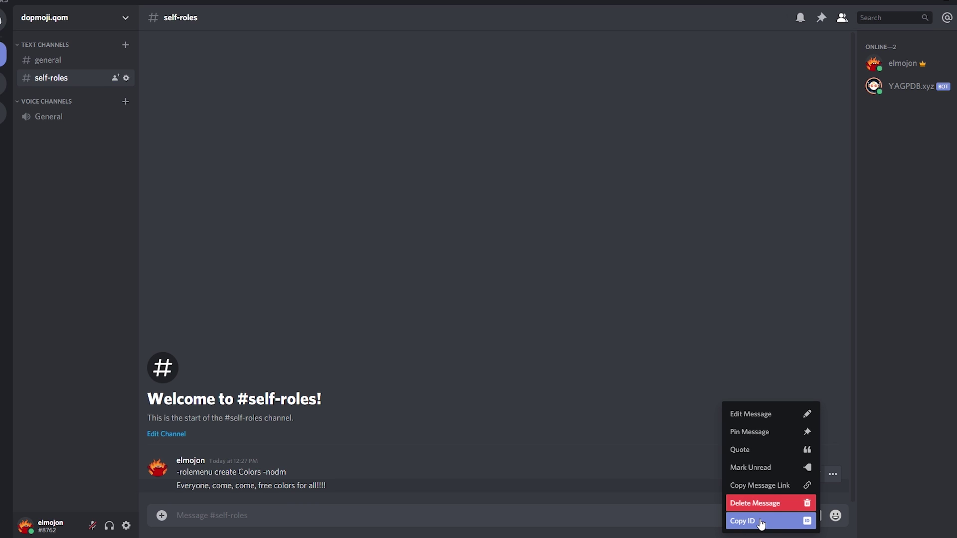
left_click(762, 522)
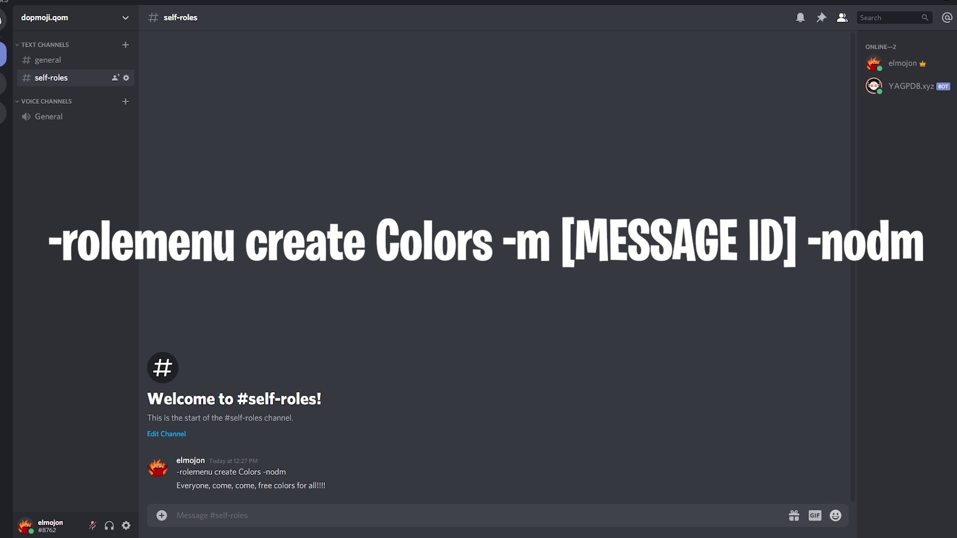
type("-rolemenu create Colors -m")
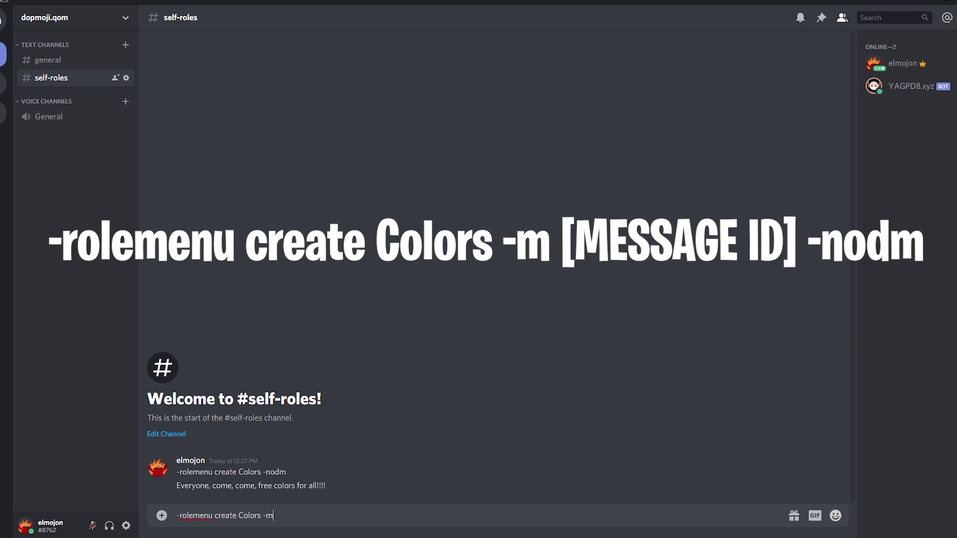
right_click(324, 509)
left_click(332, 498)
type("-nodm")
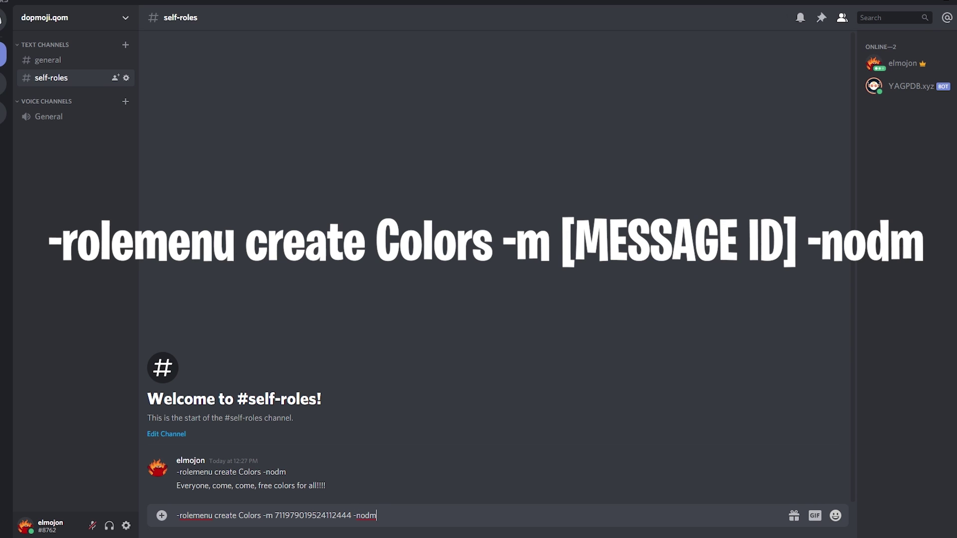
key("Return")
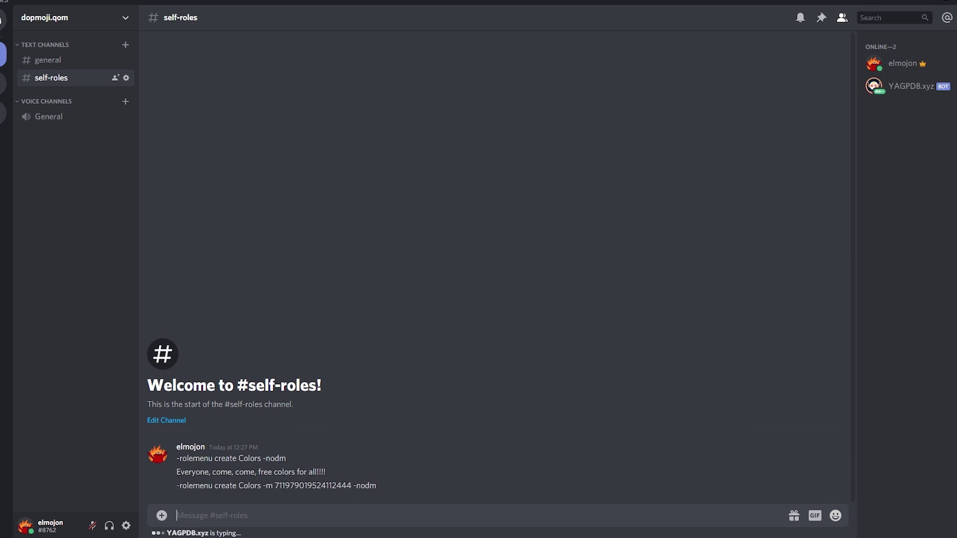
React to the bot's setup message with the pink, blue, green, yellow and purple circle emojis to assign the color roles.
left_click(816, 410)
left_click(684, 453)
left_click(817, 410)
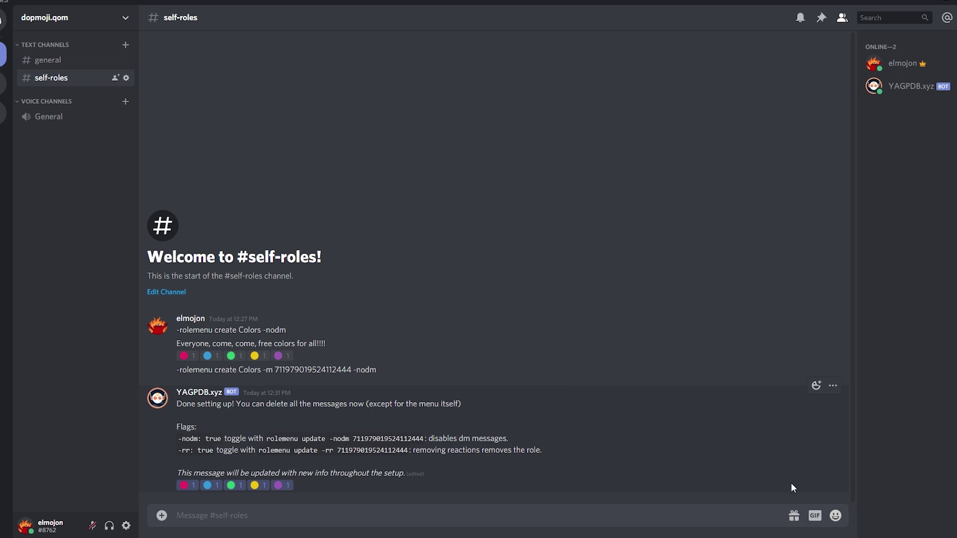
Delete the bot's setup message and both rolemenu command messages, keeping only the announcement in self-roles.
left_click(833, 385)
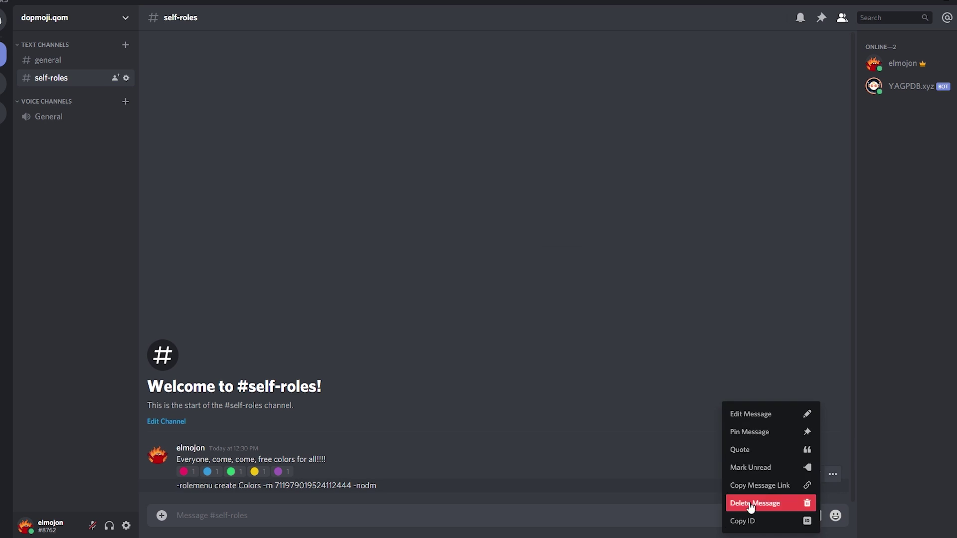
left_click(774, 504, "shift")
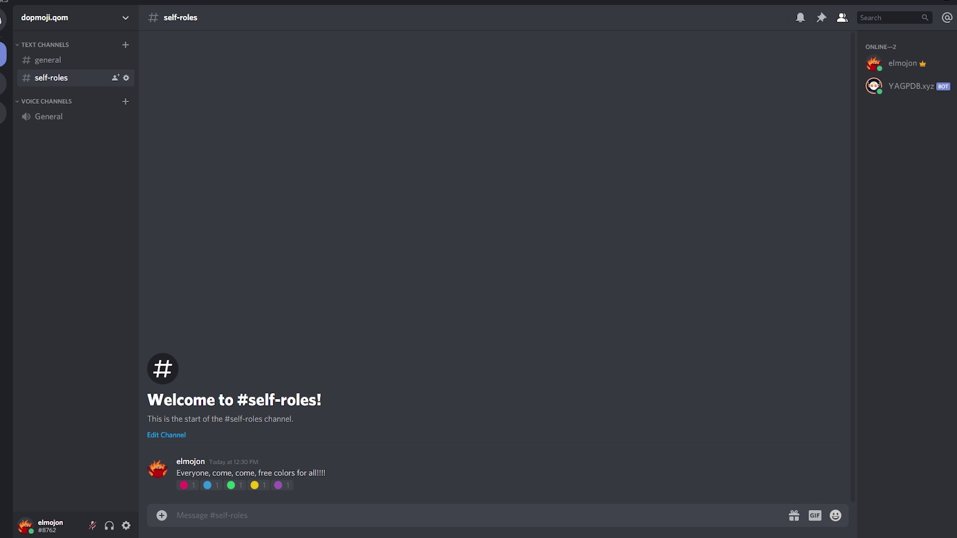
Test the announcement's role menu by reacting with pink, blue and green, and remove the pink and blue reactions.
left_click(184, 485)
left_click(212, 486)
left_click(233, 486)
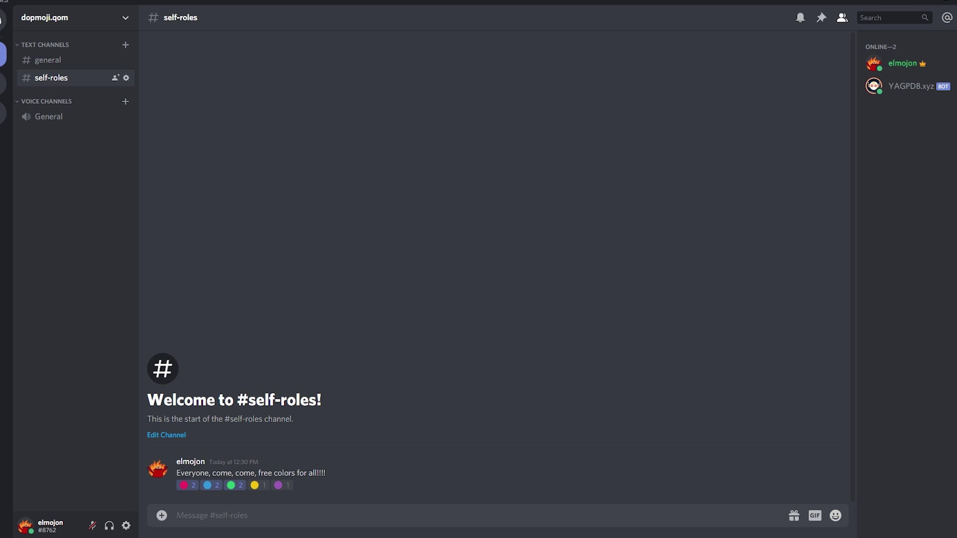
left_click(186, 485)
left_click(205, 486)
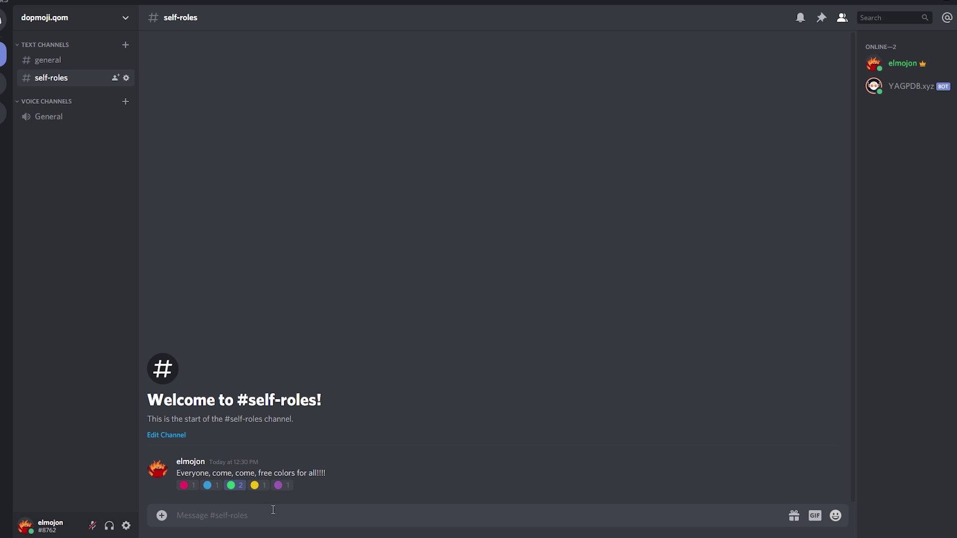
Toggle the purple, yellow, blue, green and pink reactions on the announcement to switch the own member entry between color roles.
left_click(282, 487)
left_click(256, 485)
left_click(207, 486)
left_click(232, 486)
left_click(239, 491)
left_click(258, 486)
left_click(188, 486)
left_click(275, 486)
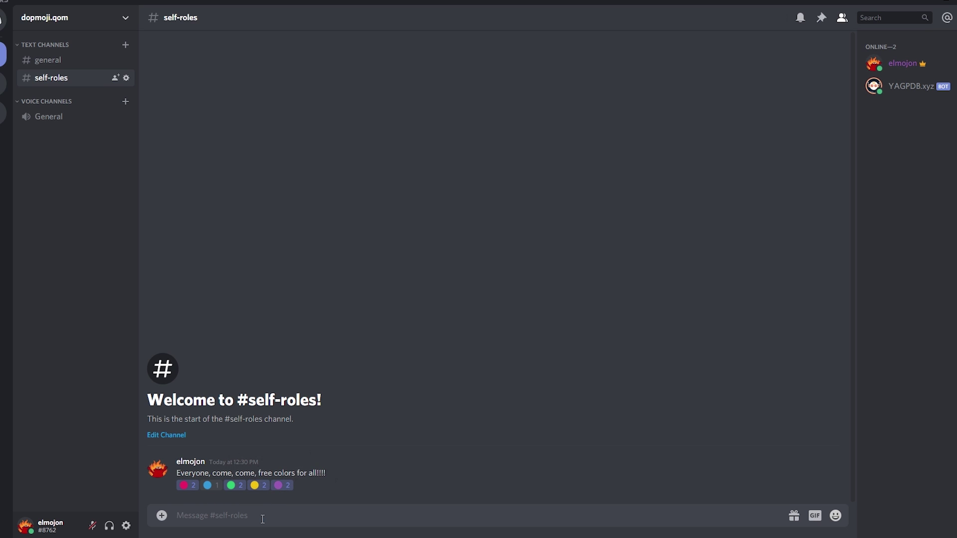
left_click(214, 490)
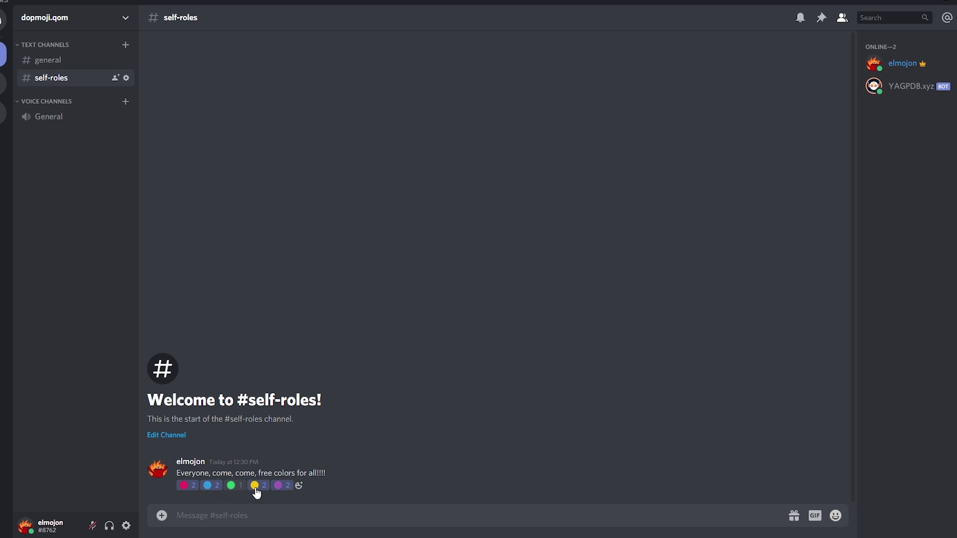